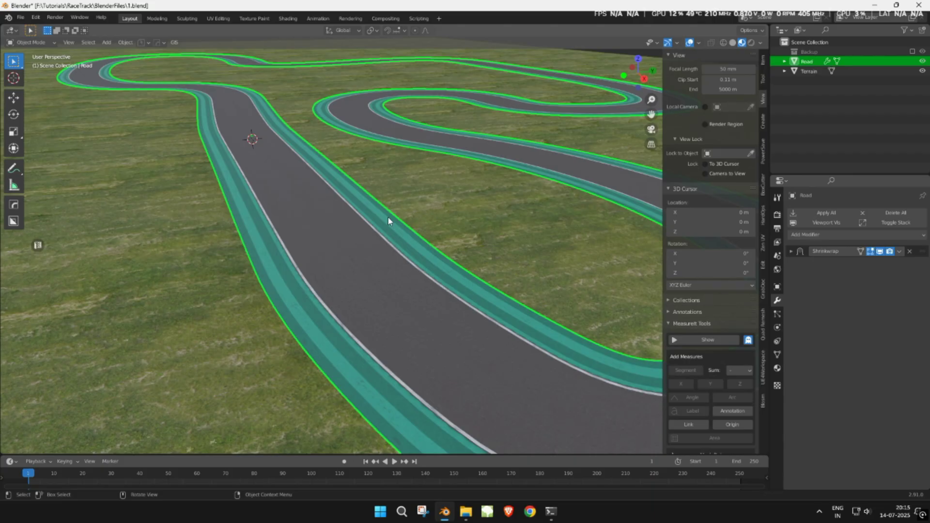
Duplicate the Road mesh's outer boundary edge loop in place and separate the copy into its own object.
{"action": "mouse_move", "coordinate": [388, 217]}
{"action": "middle_mouse_down"}
{"action": "mouse_move", "coordinate": [310, 208]}
{"action": "mouse_move", "coordinate": [384, 214]}
{"action": "middle_mouse_up"}
{"action": "key", "text": "Tab"}
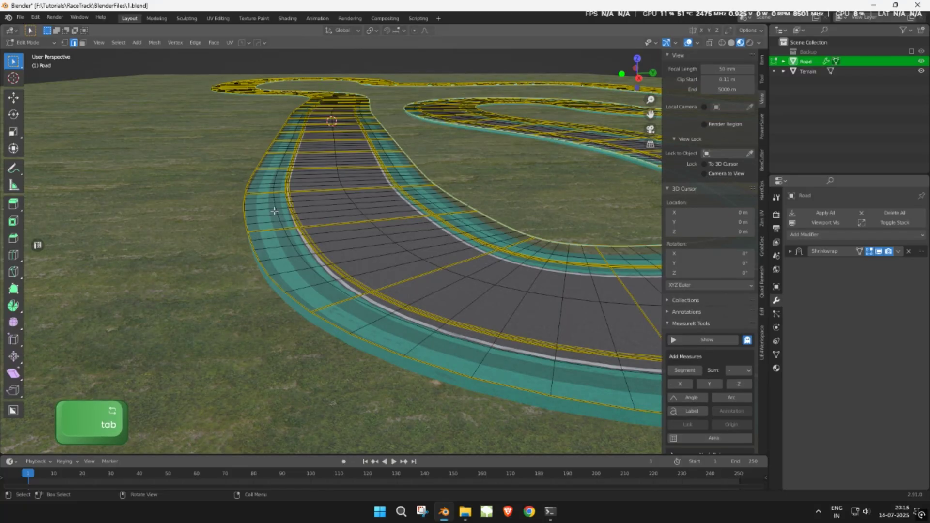
{"action": "key", "text": "2"}
{"action": "left_click", "coordinate": [236, 210], "text": "alt"}
{"action": "scroll", "coordinate": [237, 210], "scroll_direction": "down", "scroll_amount": 3}
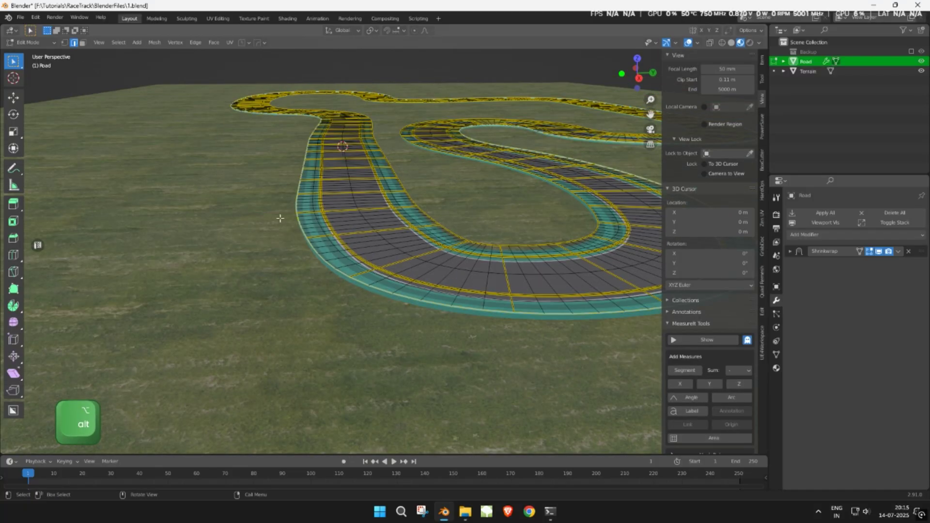
{"action": "key", "text": "shift+d"}
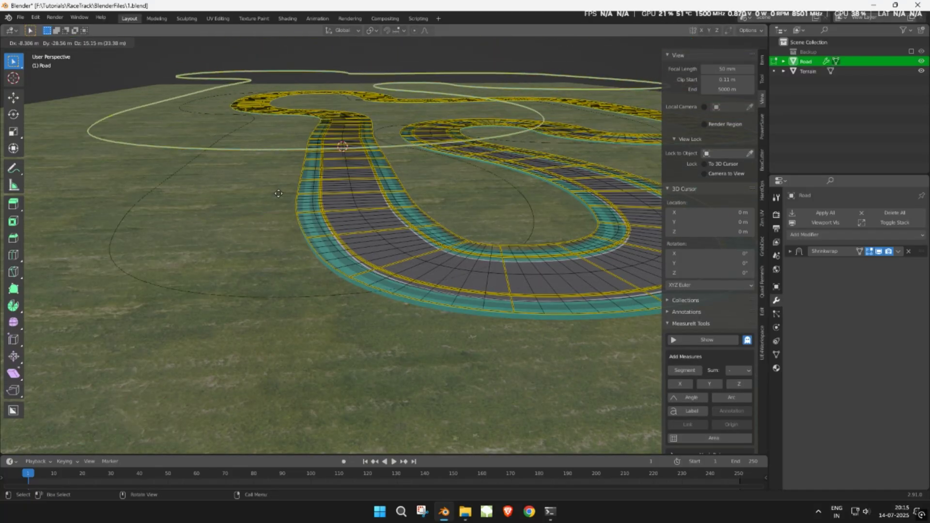
{"action": "key", "text": "Escape"}
{"action": "key", "text": "p"}
{"action": "left_click", "coordinate": [347, 193]}
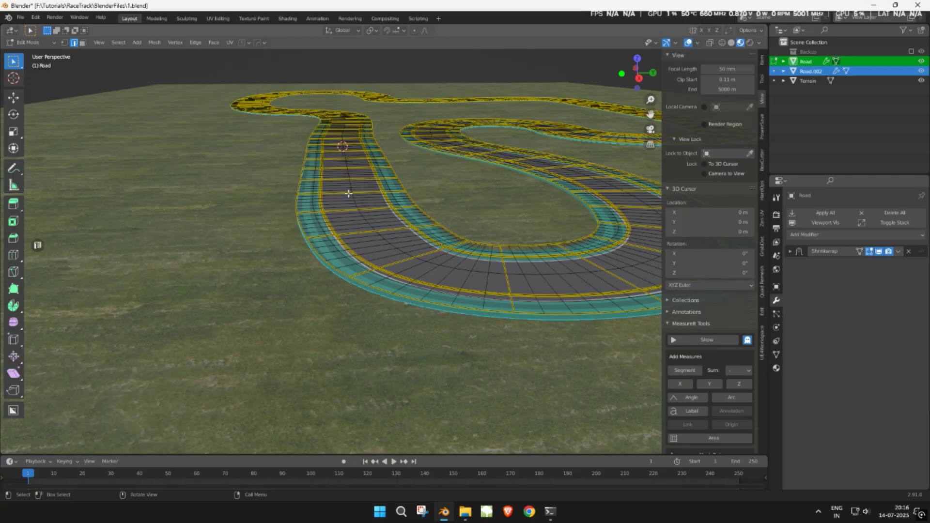
Return to Object Mode and rename the separated outer edge object as OuterRing.
{"action": "key", "text": "Tab"}
{"action": "left_click", "coordinate": [810, 72]}
{"action": "scroll", "coordinate": [494, 172], "scroll_direction": "up", "scroll_amount": 2}
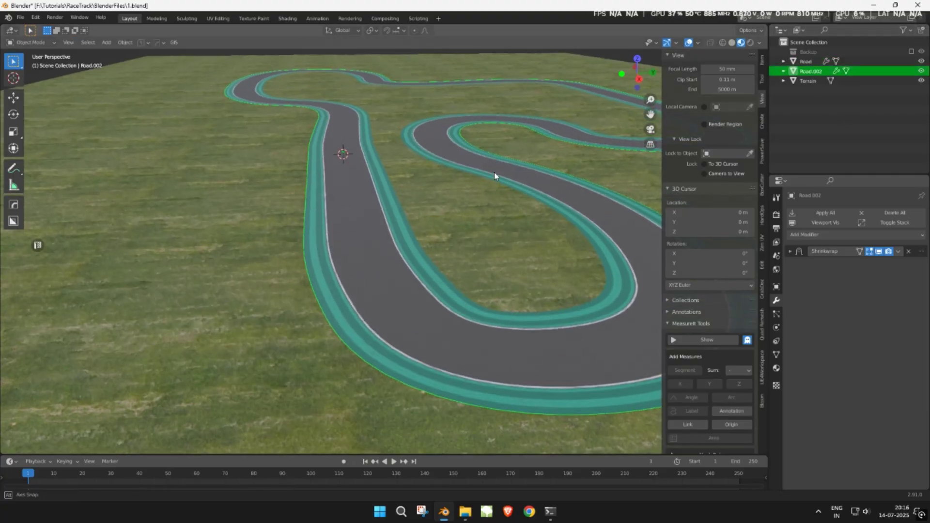
{"action": "double_click", "coordinate": [812, 72]}
{"action": "type", "text": "Outer"}
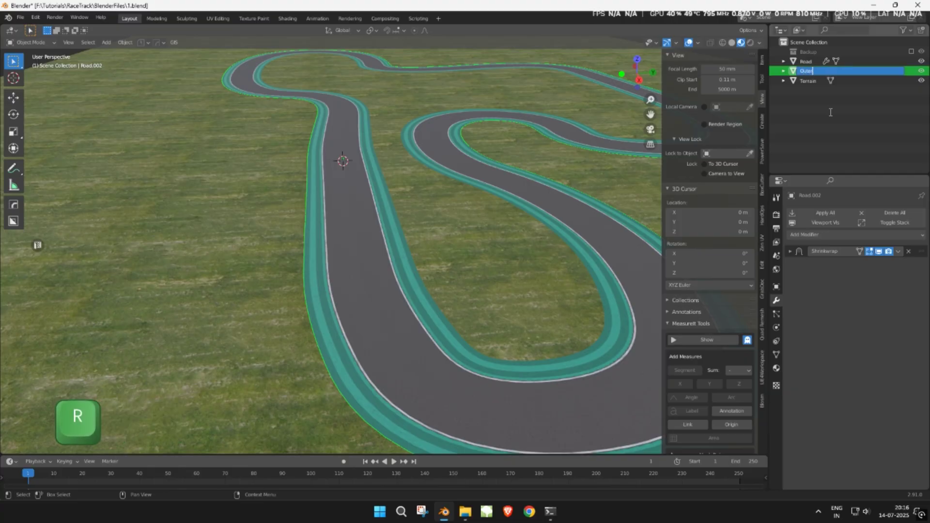
{"action": "type", "text": "Ring"}
{"action": "key", "text": "Return"}
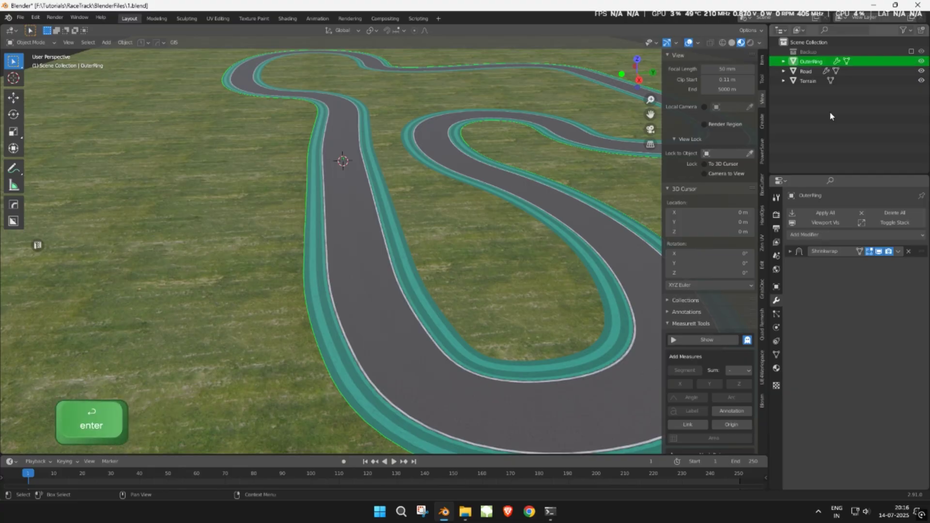
Set the OuterRing's Shrinkwrap offset to 0 m and apply all its modifiers.
{"action": "left_click", "coordinate": [791, 251]}
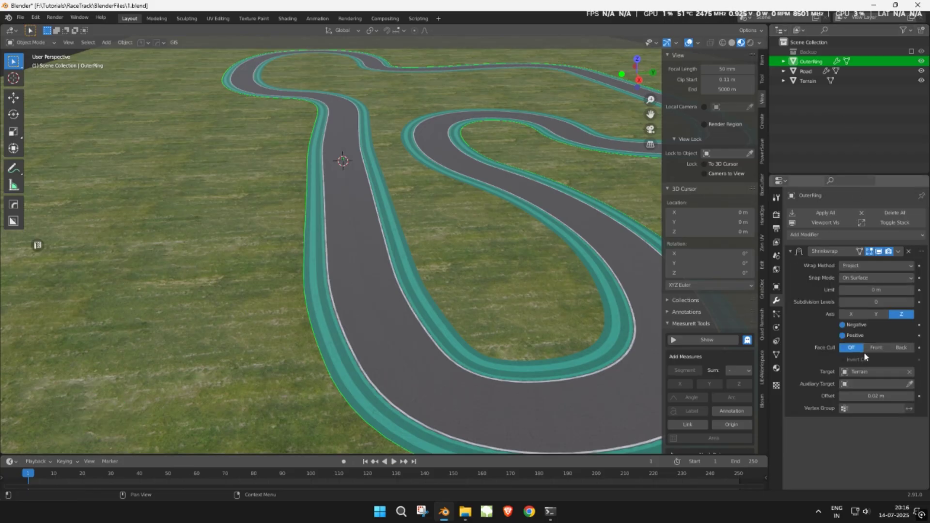
{"action": "left_click", "coordinate": [874, 391]}
{"action": "type", "text": "0"}
{"action": "key", "text": "Return"}
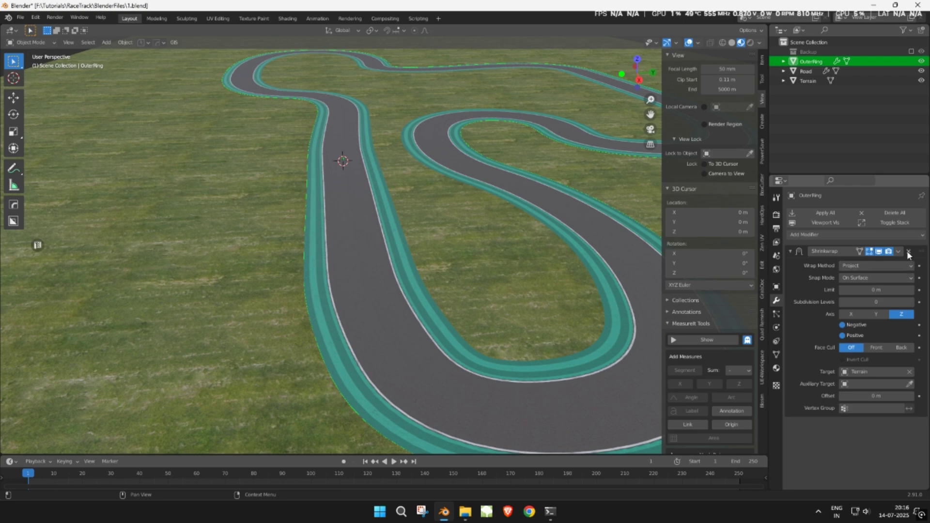
{"action": "left_click", "coordinate": [821, 212]}
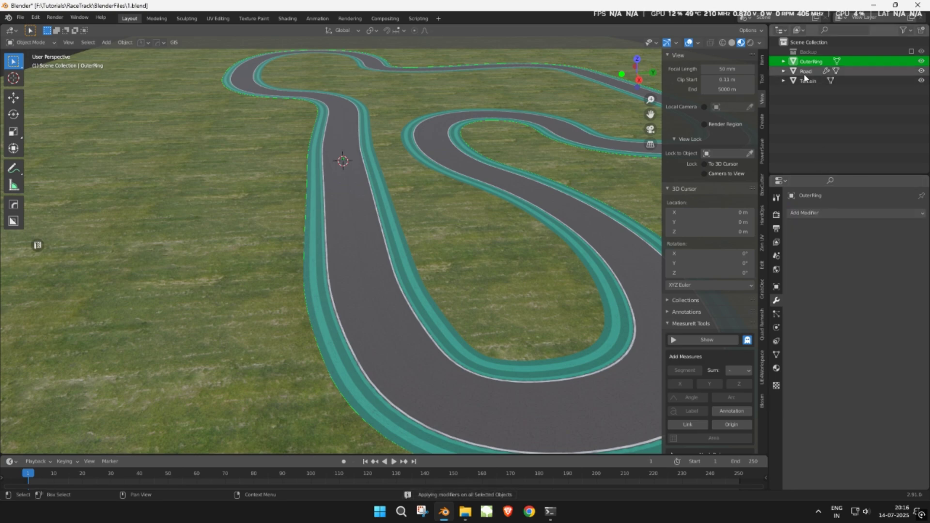
Duplicate the Road mesh's inner boundary edge loop in place and separate the selection into a new object.
{"action": "left_click", "coordinate": [382, 225]}
{"action": "key", "text": "Tab"}
{"action": "key", "text": "2"}
{"action": "left_click", "coordinate": [398, 215], "text": "alt"}
{"action": "key", "text": "shift+d"}
{"action": "key", "text": "Escape"}
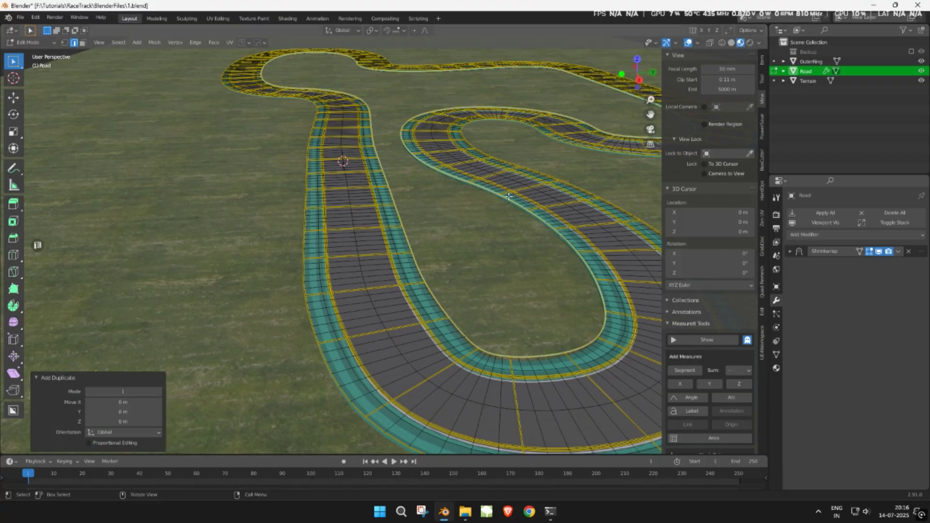
{"action": "key", "text": "p"}
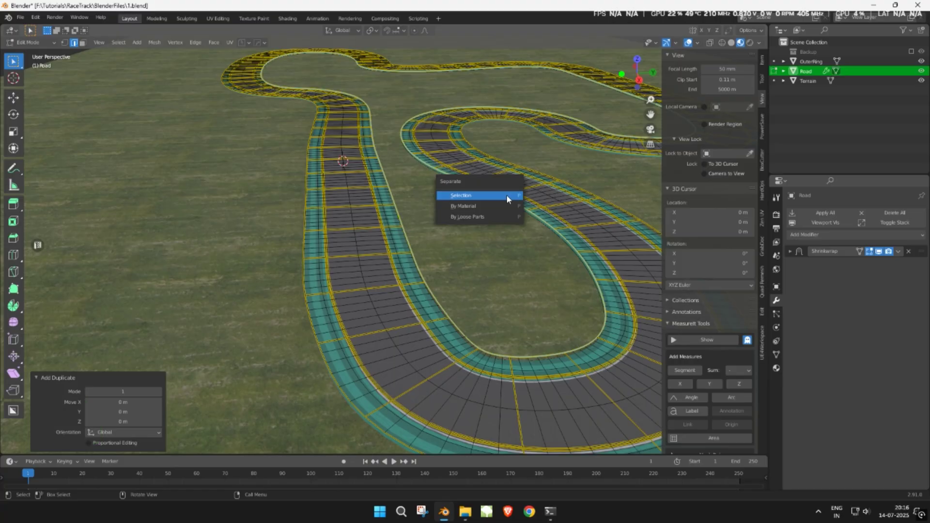
{"action": "left_click", "coordinate": [506, 197]}
Return to Object Mode and rename the separated inner edge object as InnerRing.
{"action": "key", "text": "Tab"}
{"action": "left_click", "coordinate": [810, 81]}
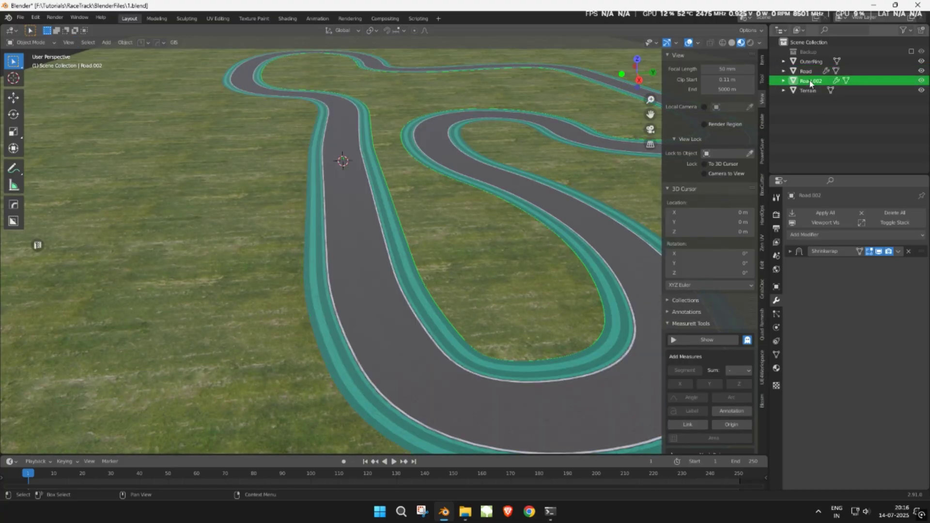
{"action": "key", "text": "g"}
{"action": "key", "text": "Escape"}
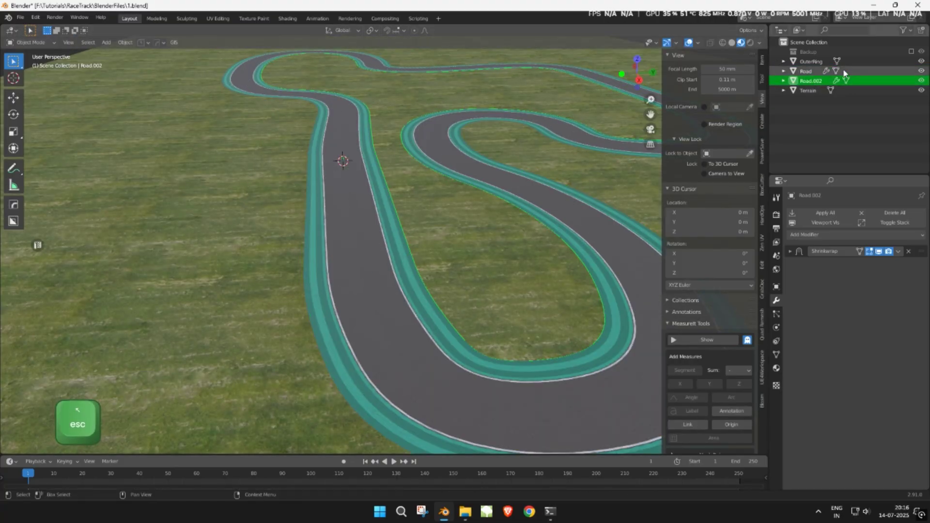
{"action": "key", "text": "F2"}
{"action": "type", "text": "I"}
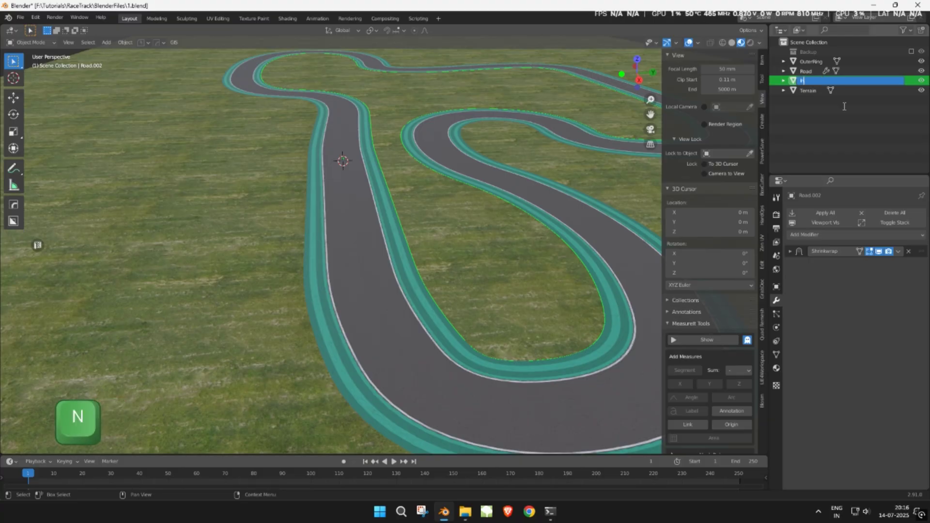
{"action": "type", "text": "nnerRi"}
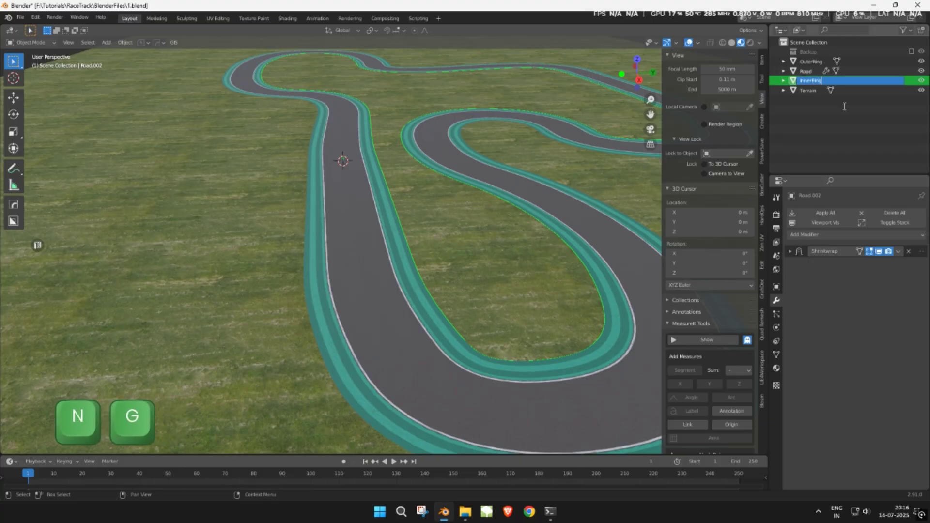
{"action": "type", "text": "ng"}
{"action": "key", "text": "Return"}
Set the InnerRing's Shrinkwrap offset to 0 m and apply all its modifiers.
{"action": "left_click", "coordinate": [791, 252]}
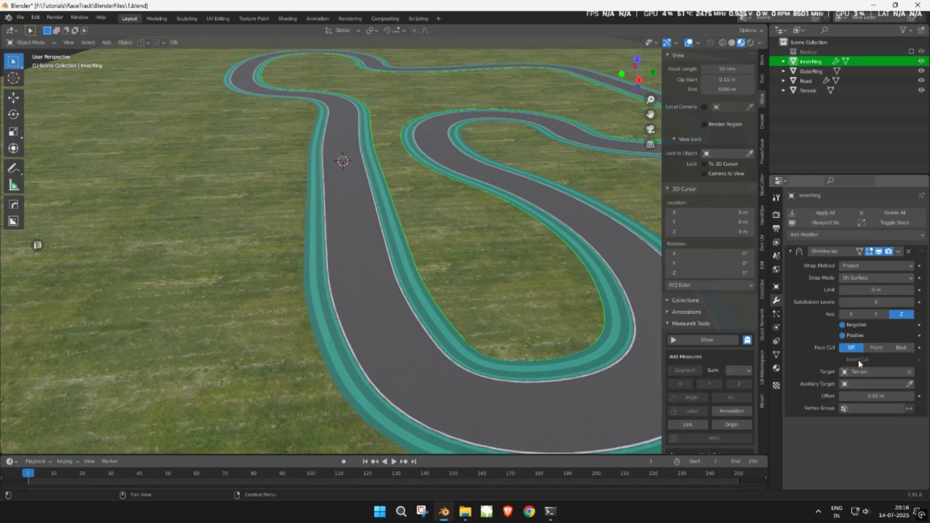
{"action": "key", "text": "Return"}
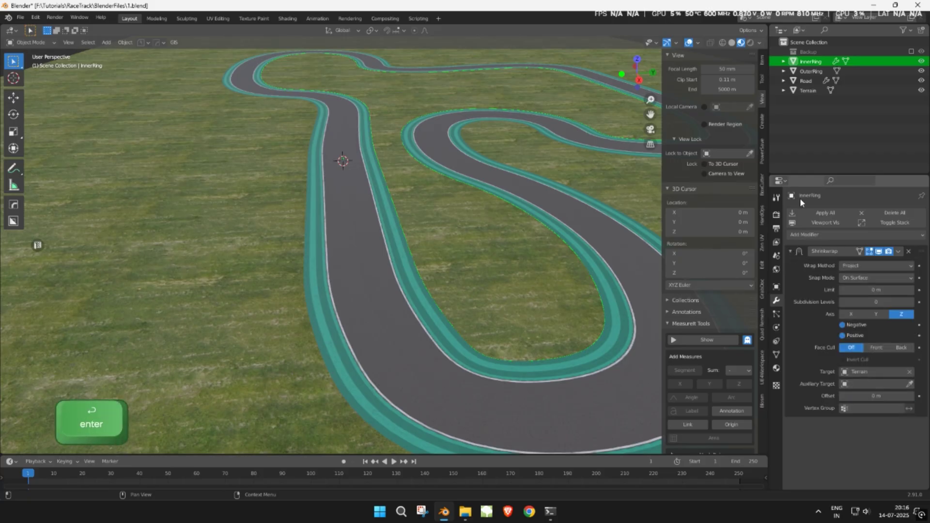
{"action": "left_click", "coordinate": [815, 213]}
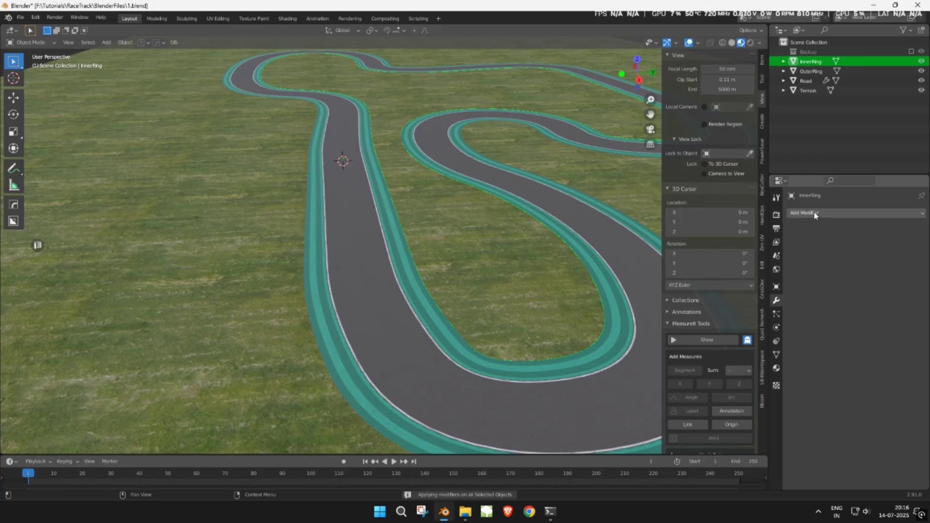
Hide the Road object in the viewport.
{"action": "left_click", "coordinate": [818, 116]}
{"action": "left_click", "coordinate": [853, 81]}
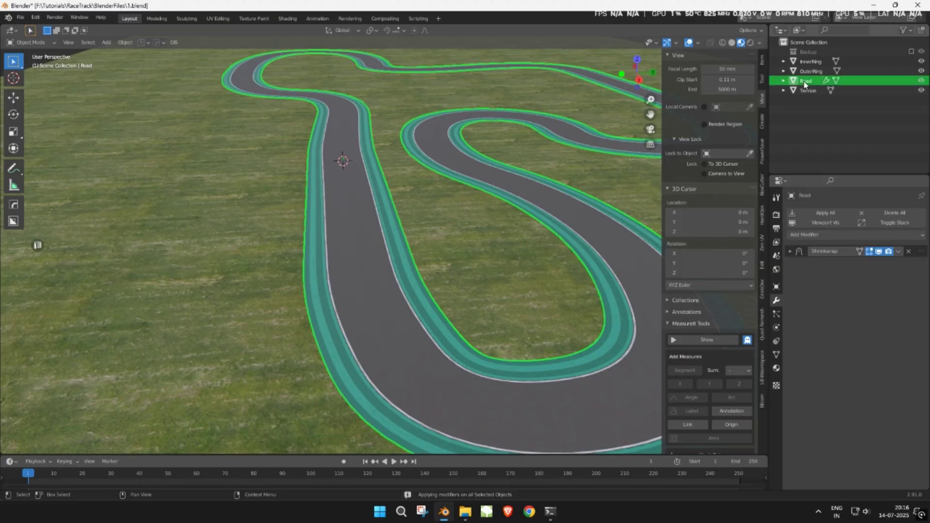
{"action": "left_click", "coordinate": [921, 80]}
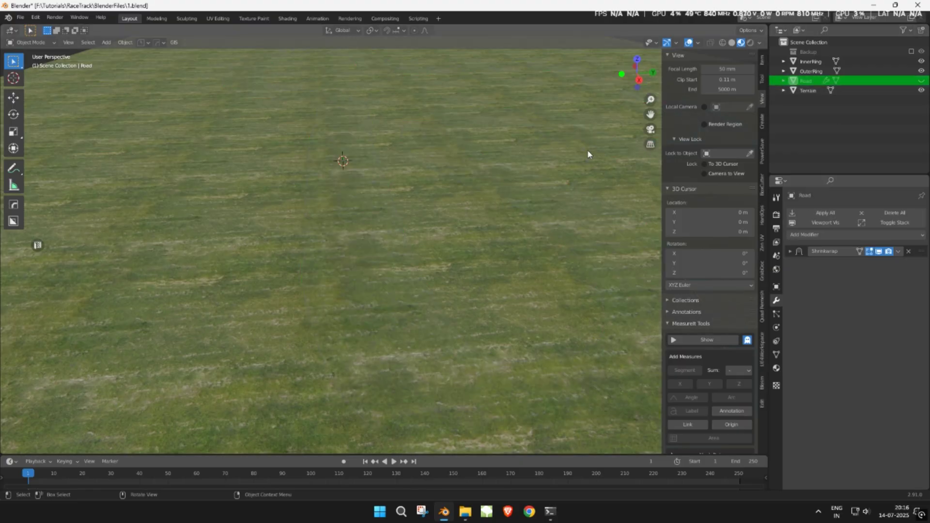
Convert both the InnerRing and OuterRing meshes to curves.
{"action": "left_click", "coordinate": [811, 62]}
{"action": "left_click", "coordinate": [811, 72], "text": "shift"}
{"action": "middle_click_drag", "start_coordinate": [562, 170], "coordinate": [540, 160]}
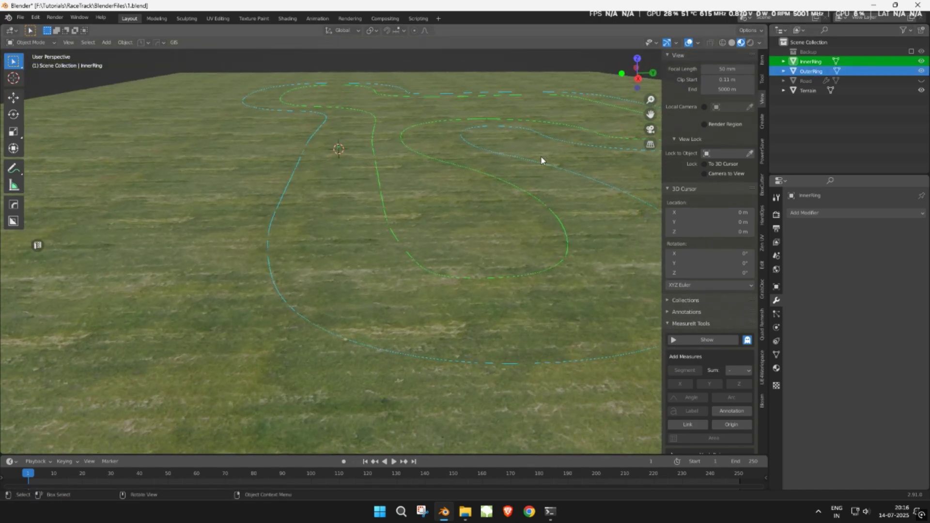
{"action": "left_click", "coordinate": [125, 43]}
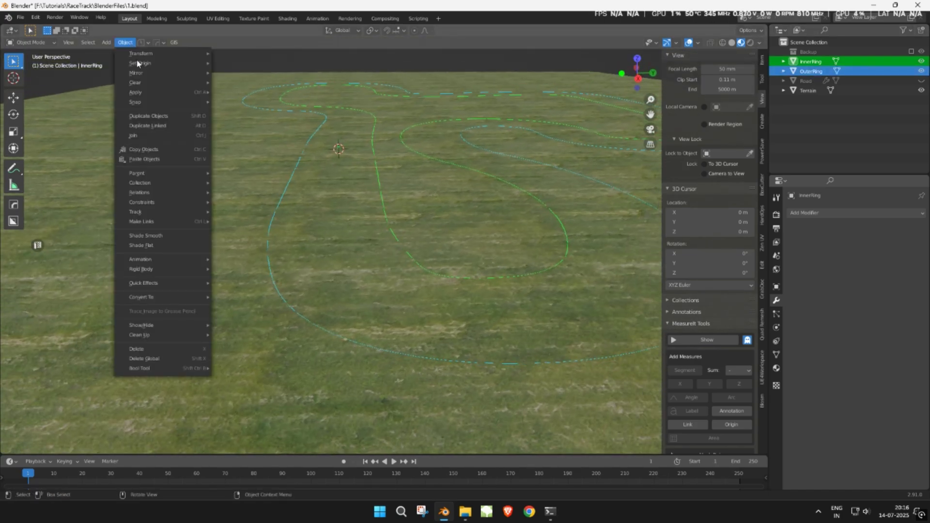
{"action": "mouse_move", "coordinate": [178, 300]}
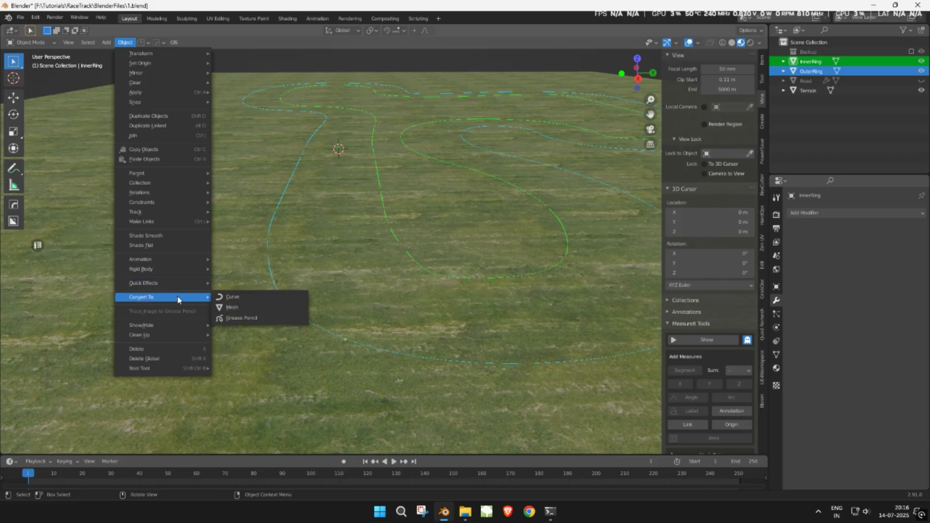
{"action": "left_click", "coordinate": [228, 297]}
Examine the converted InnerRing curve up close, checking it briefly in Edit Mode.
{"action": "middle_click_drag", "start_coordinate": [435, 125], "coordinate": [446, 134]}
{"action": "scroll", "coordinate": [446, 134], "scroll_direction": "up", "scroll_amount": 3}
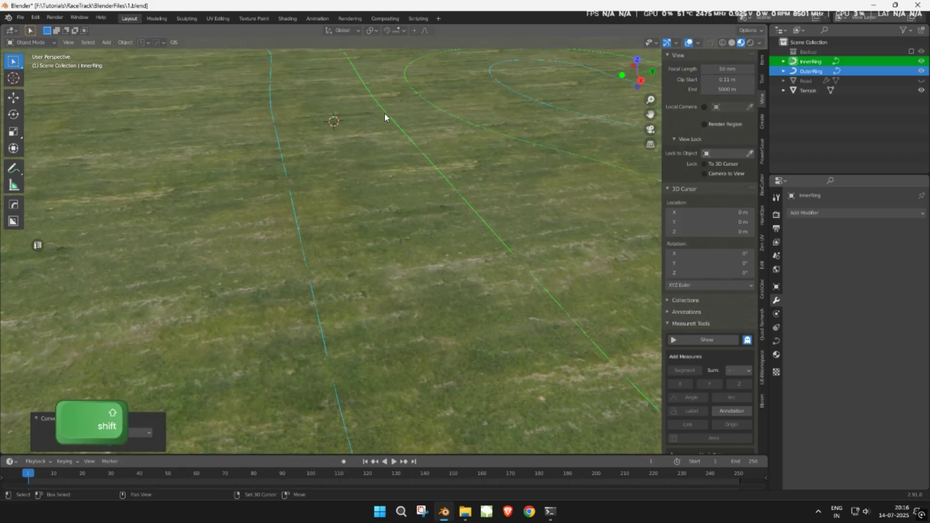
{"action": "middle_click_drag", "start_coordinate": [384, 115], "coordinate": [468, 274], "text": "shift"}
{"action": "left_click", "coordinate": [464, 228]}
{"action": "left_click", "coordinate": [462, 228]}
{"action": "left_click", "coordinate": [462, 227]}
{"action": "left_click", "coordinate": [462, 228]}
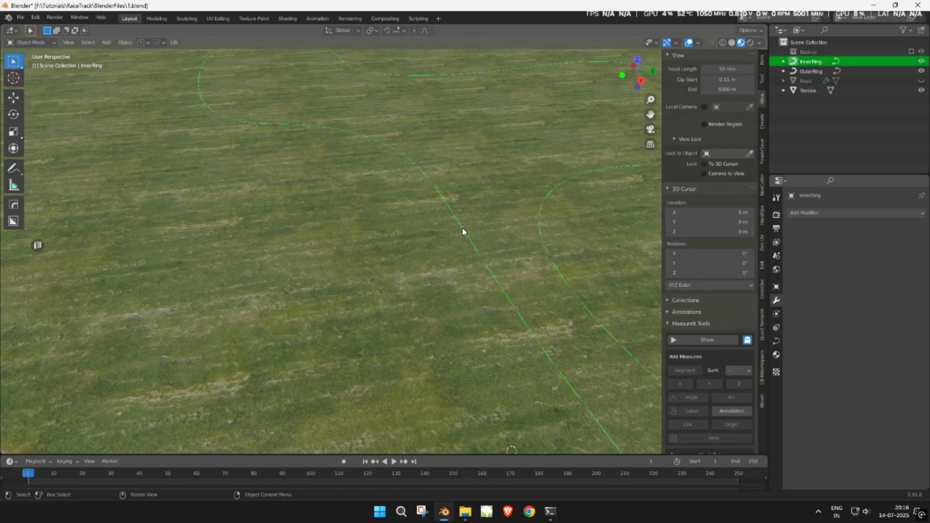
{"action": "key", "text": "Tab"}
{"action": "key", "text": "Tab"}
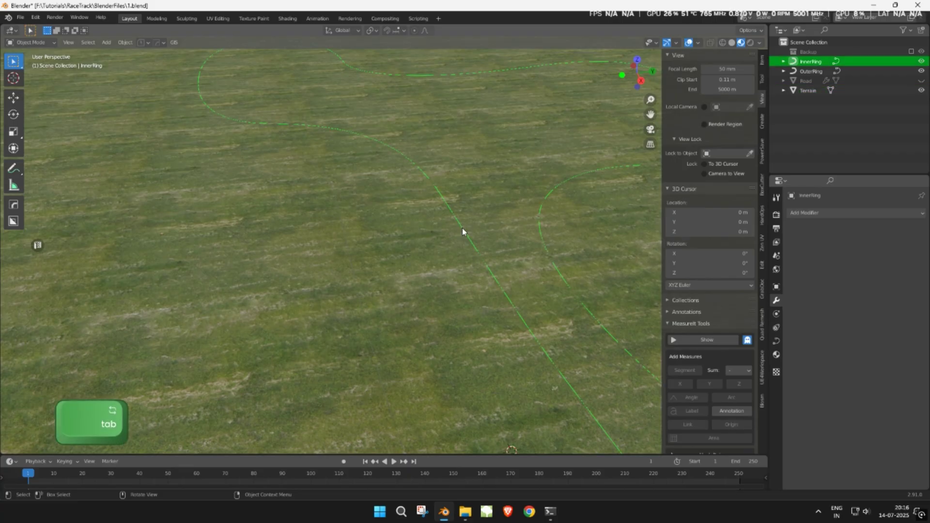
Hide the Terrain object in the viewport and save the file.
{"action": "left_click", "coordinate": [921, 90]}
{"action": "left_click", "coordinate": [476, 195]}
{"action": "key", "text": "ctrl+s"}
{"action": "middle_click_drag", "start_coordinate": [471, 190], "coordinate": [428, 161]}
{"action": "key", "text": "ctrl+s"}
Append the Fences collection from Fence.blend in the Tutorials Fence folder.
{"action": "left_click", "coordinate": [20, 17]}
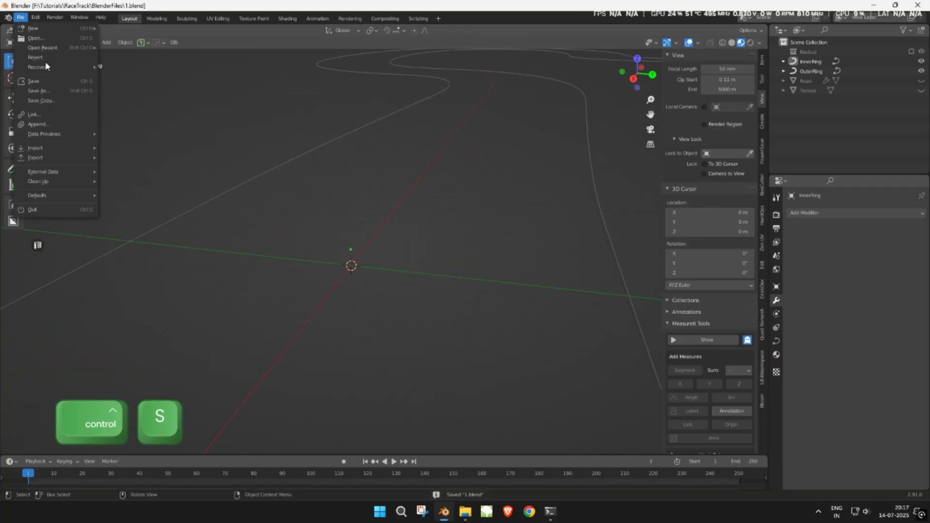
{"action": "left_click", "coordinate": [59, 127]}
{"action": "left_click", "coordinate": [353, 92]}
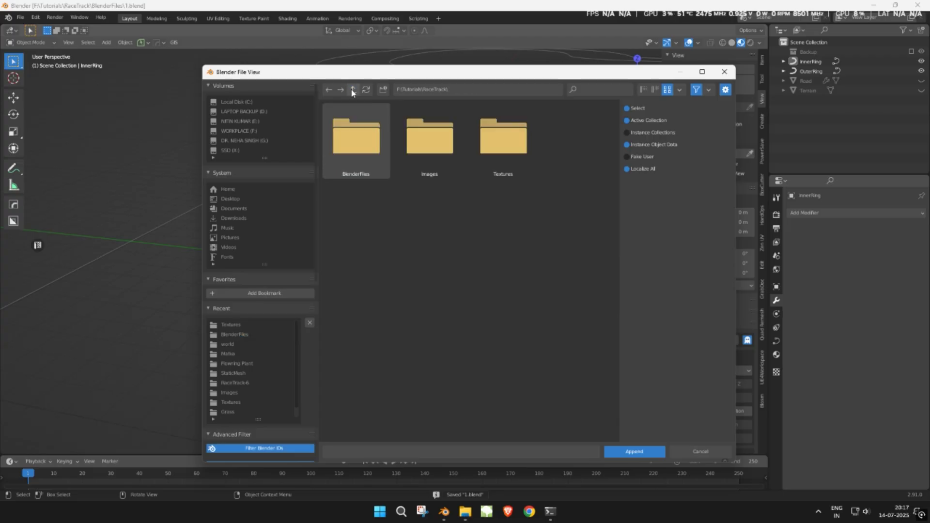
{"action": "left_click", "coordinate": [352, 92]}
{"action": "double_click", "coordinate": [365, 145]}
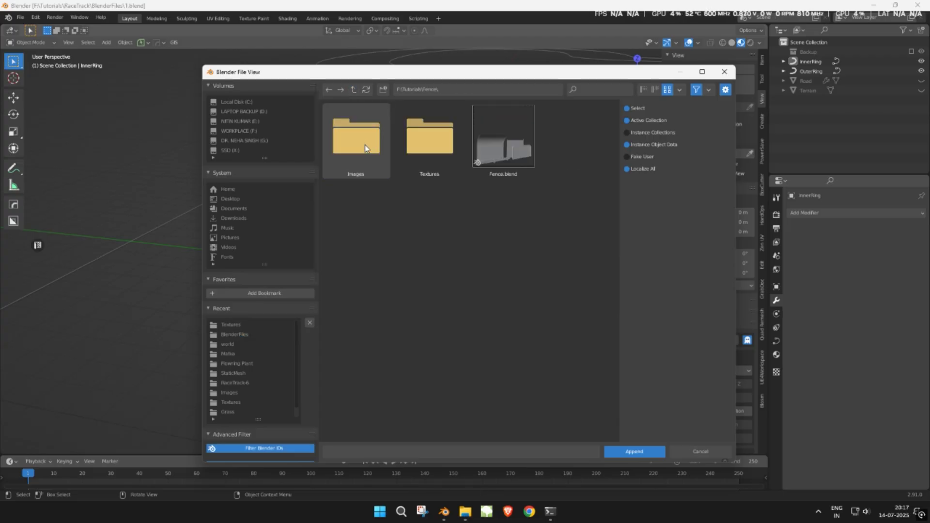
{"action": "double_click", "coordinate": [486, 141]}
{"action": "double_click", "coordinate": [499, 144]}
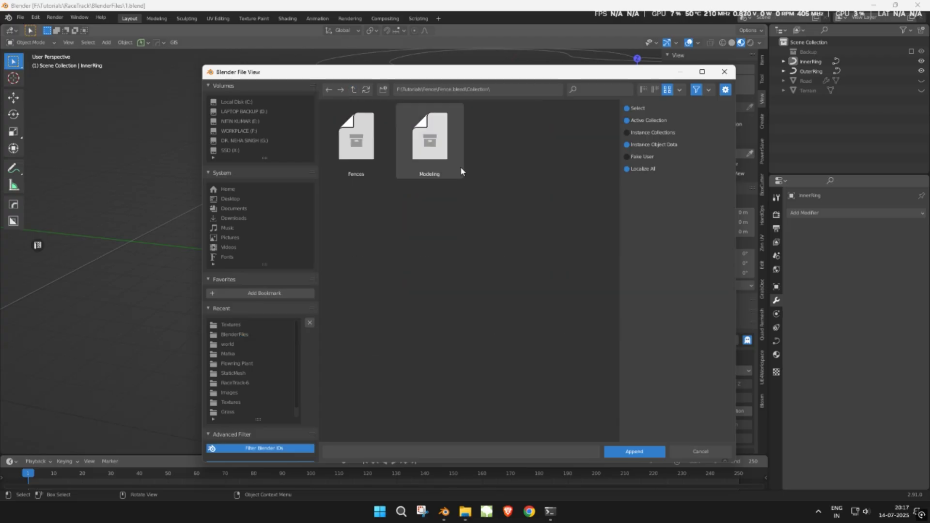
{"action": "left_click", "coordinate": [379, 154]}
{"action": "double_click", "coordinate": [378, 154]}
Examine the appended fence models near the world origin.
{"action": "middle_click_drag", "start_coordinate": [382, 154], "coordinate": [292, 165]}
{"action": "left_click", "coordinate": [251, 167]}
{"action": "key", "text": "x"}
{"action": "left_click", "coordinate": [511, 244]}
{"action": "middle_click_drag", "start_coordinate": [504, 223], "coordinate": [437, 237]}
{"action": "scroll", "coordinate": [437, 236], "scroll_direction": "up", "scroll_amount": 3}
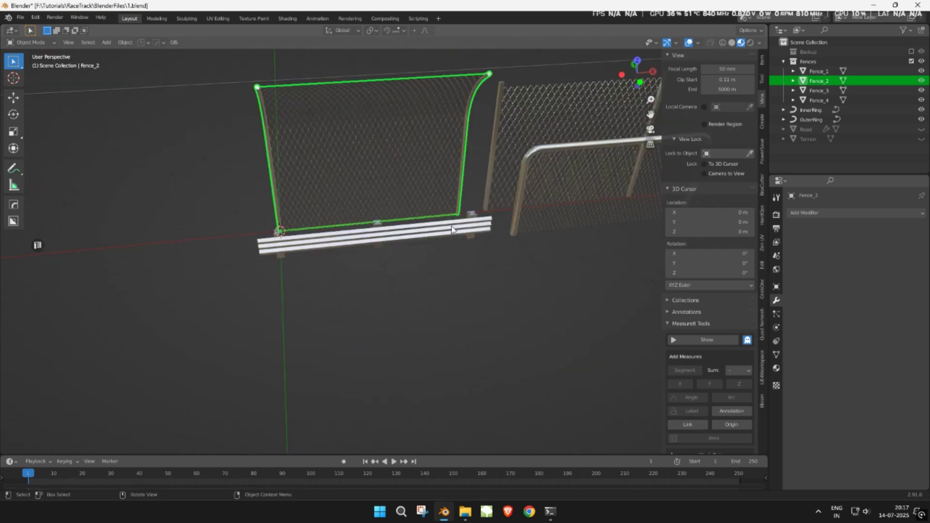
{"action": "key", "text": "shift+a"}
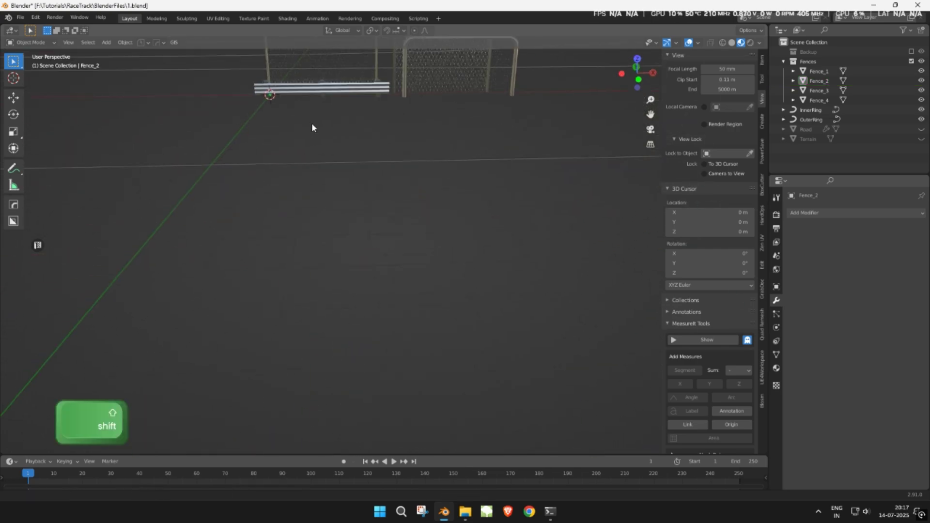
Import the human reference figure as an FBX from the StaticMesh folder and snap it to the 3D cursor at the world origin.
{"action": "left_click", "coordinate": [21, 18]}
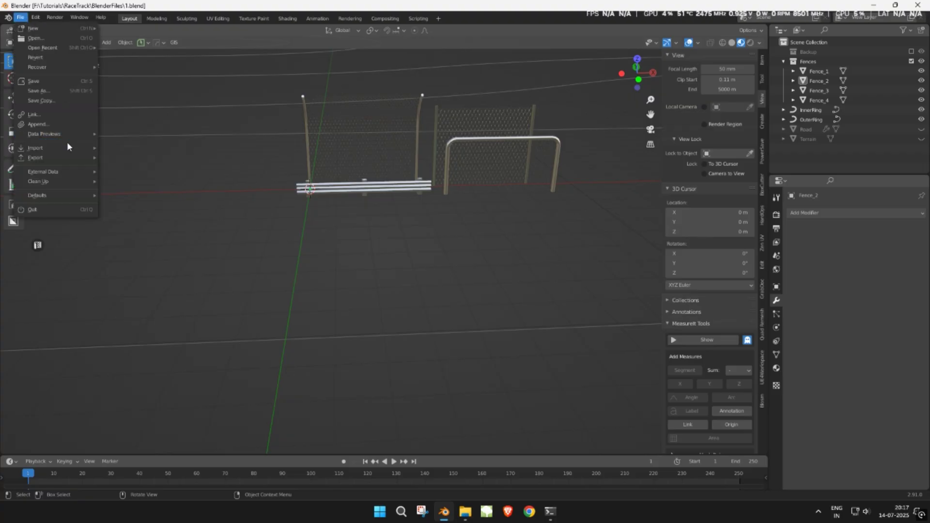
{"action": "mouse_move", "coordinate": [64, 149]}
{"action": "left_click", "coordinate": [144, 204]}
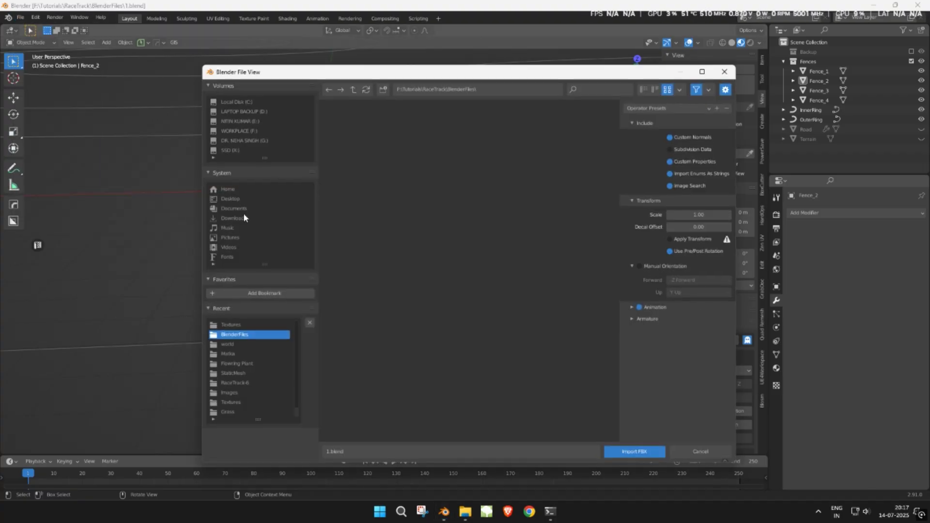
{"action": "left_click", "coordinate": [259, 372]}
{"action": "left_click", "coordinate": [260, 383]}
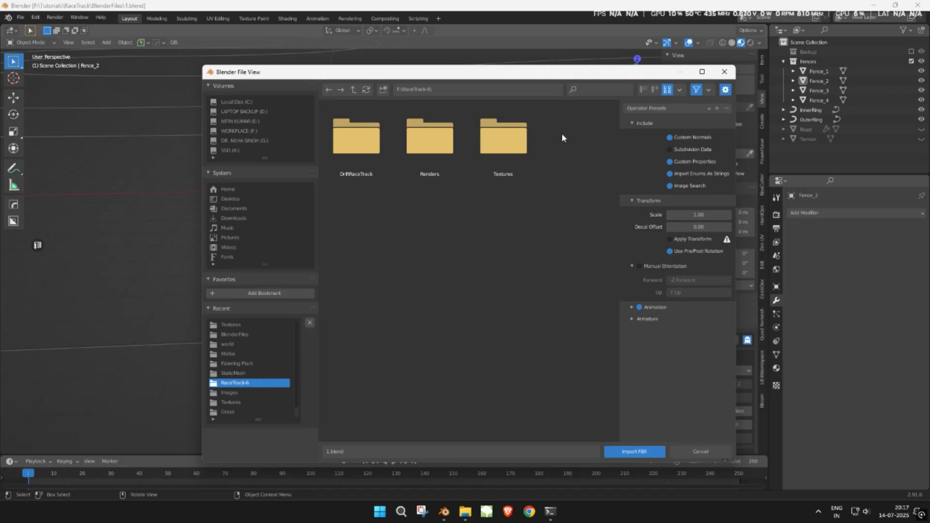
{"action": "left_click", "coordinate": [235, 373]}
{"action": "left_click", "coordinate": [586, 90]}
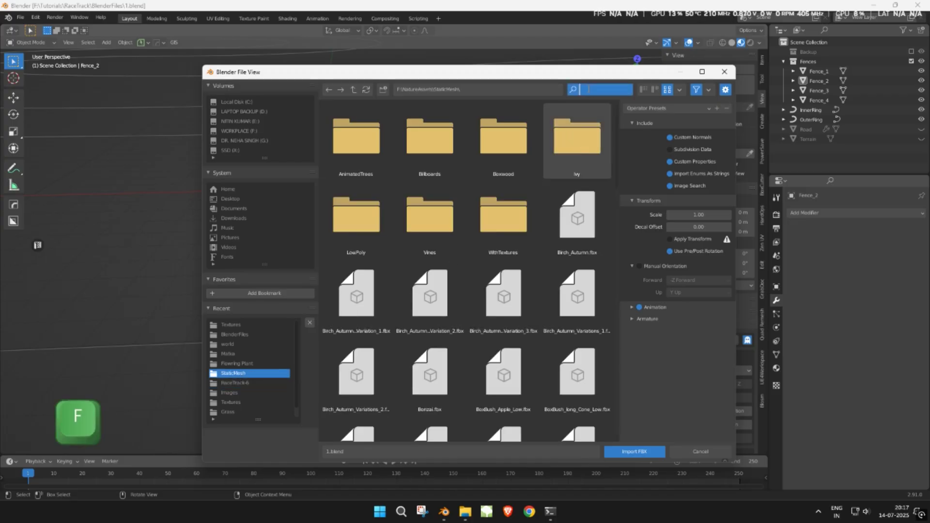
{"action": "type", "text": "fe"}
{"action": "double_click", "coordinate": [374, 136]}
{"action": "key", "text": "shift+s"}
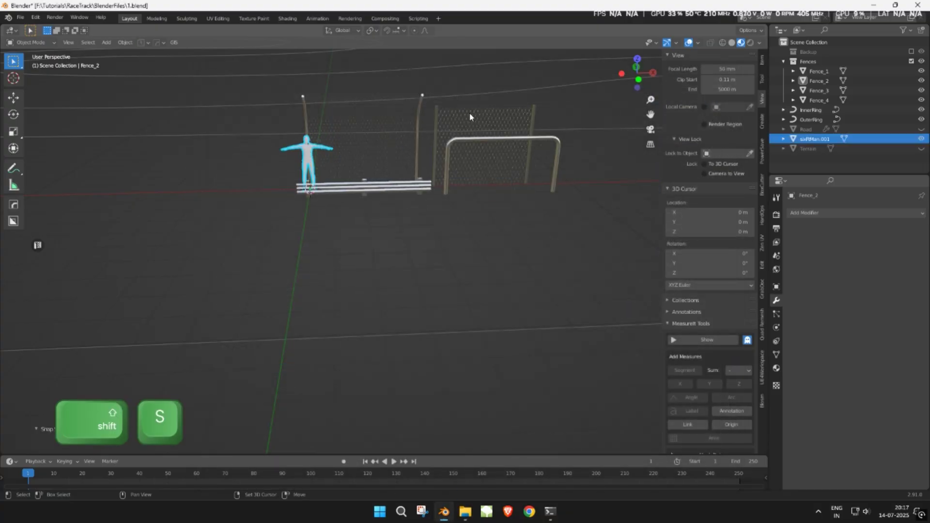
Display the selectability toggles in the Outliner and make the human reference figure unselectable in the viewport.
{"action": "middle_click_drag", "start_coordinate": [429, 145], "coordinate": [438, 193]}
{"action": "scroll", "coordinate": [439, 194], "scroll_direction": "up", "scroll_amount": 7}
{"action": "middle_click_drag", "start_coordinate": [475, 111], "coordinate": [434, 236], "text": "shift"}
{"action": "scroll", "coordinate": [499, 211], "scroll_direction": "down", "scroll_amount": 3}
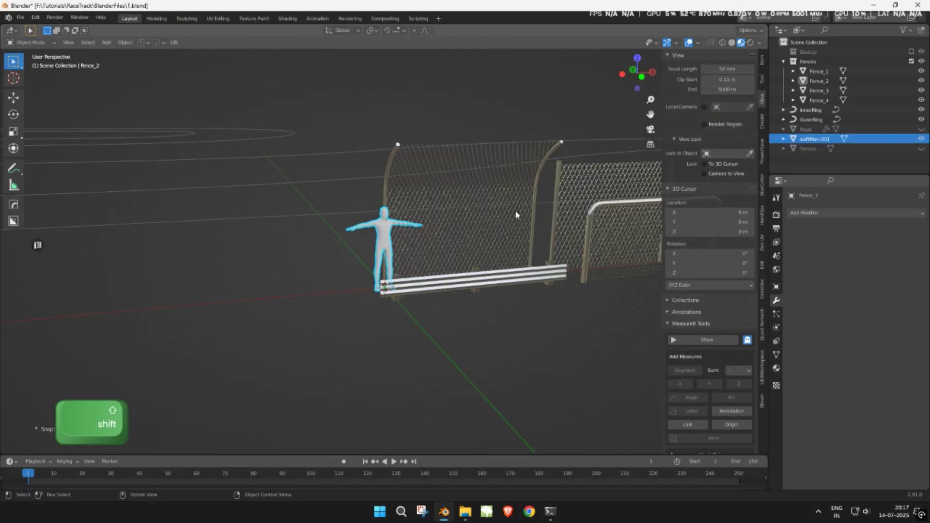
{"action": "left_click", "coordinate": [904, 32]}
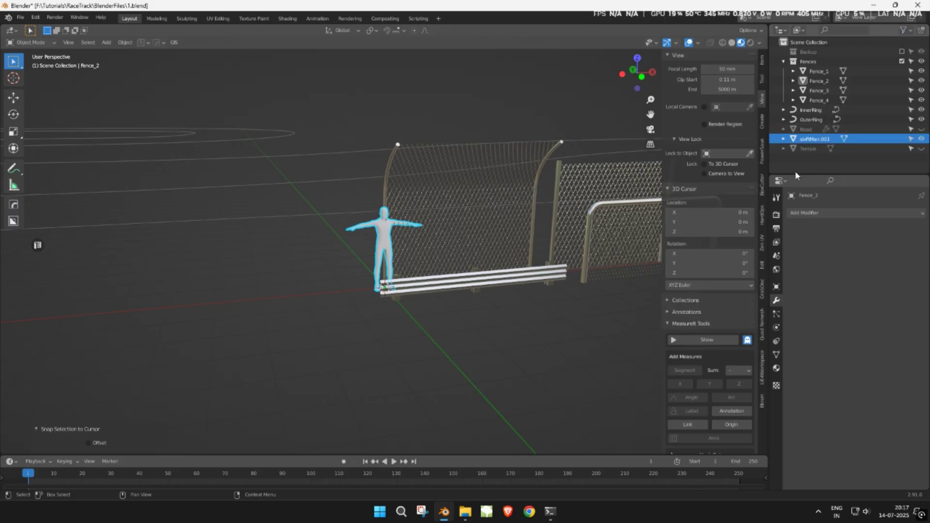
{"action": "left_click", "coordinate": [387, 279]}
{"action": "left_click_drag", "start_coordinate": [346, 201], "coordinate": [419, 262]}
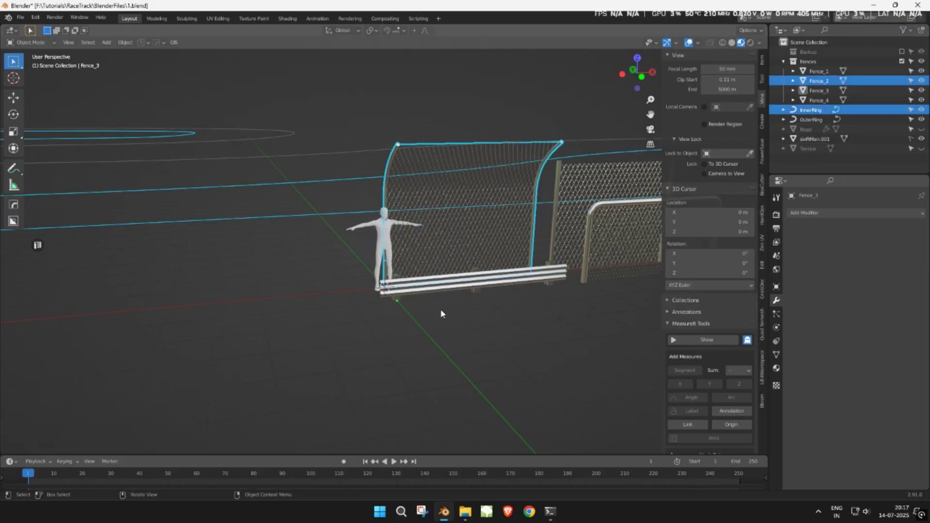
Scale the Fence_2 mesh fence up by a factor of 1.2 and apply its rotation and scale.
{"action": "left_click", "coordinate": [442, 234]}
{"action": "key", "text": "s"}
{"action": "key", "text": "ctrl"}
{"action": "mouse_move", "coordinate": [478, 232]}
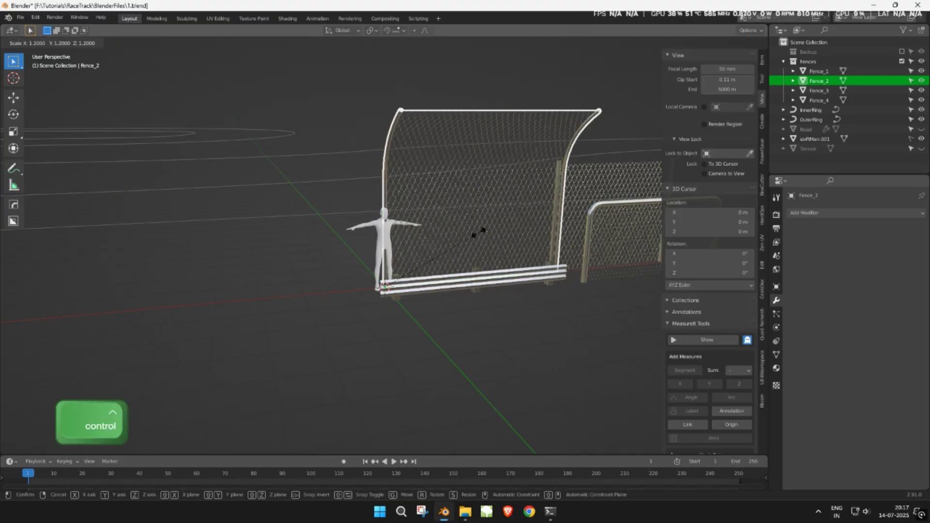
{"action": "left_click", "coordinate": [481, 234]}
{"action": "key", "text": "ctrl+a"}
{"action": "left_click", "coordinate": [481, 234]}
Add an Array modifier to Fence_2 and set its relative X offset factor to 1.03.
{"action": "middle_click_drag", "start_coordinate": [476, 235], "coordinate": [416, 235]}
{"action": "scroll", "coordinate": [495, 266], "scroll_direction": "down", "scroll_amount": 1}
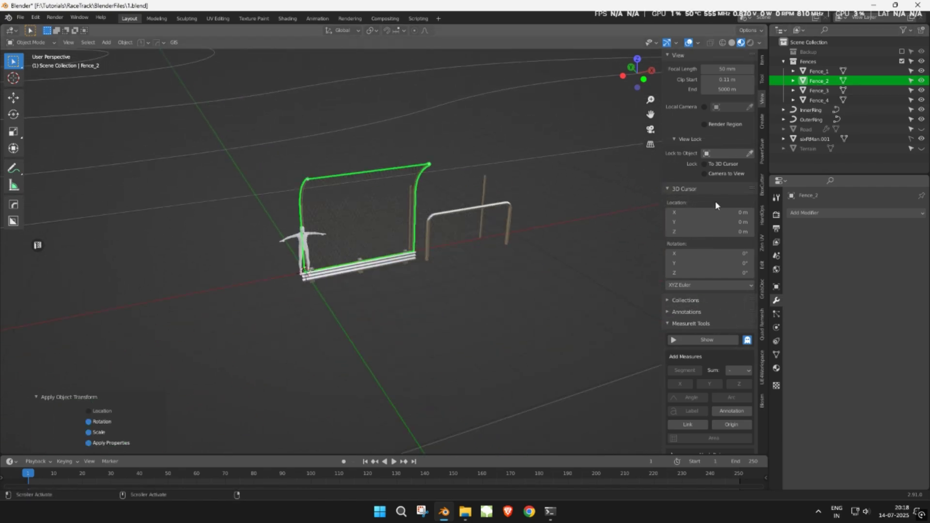
{"action": "left_click", "coordinate": [813, 213]}
{"action": "left_click", "coordinate": [727, 240]}
{"action": "scroll", "coordinate": [533, 218], "scroll_direction": "up", "scroll_amount": 6}
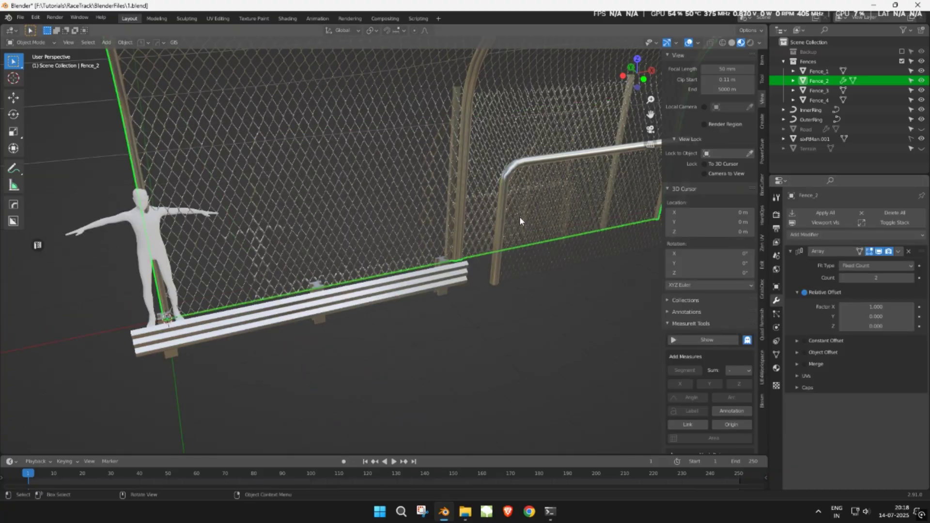
{"action": "middle_click_drag", "start_coordinate": [511, 221], "coordinate": [503, 250], "text": "shift"}
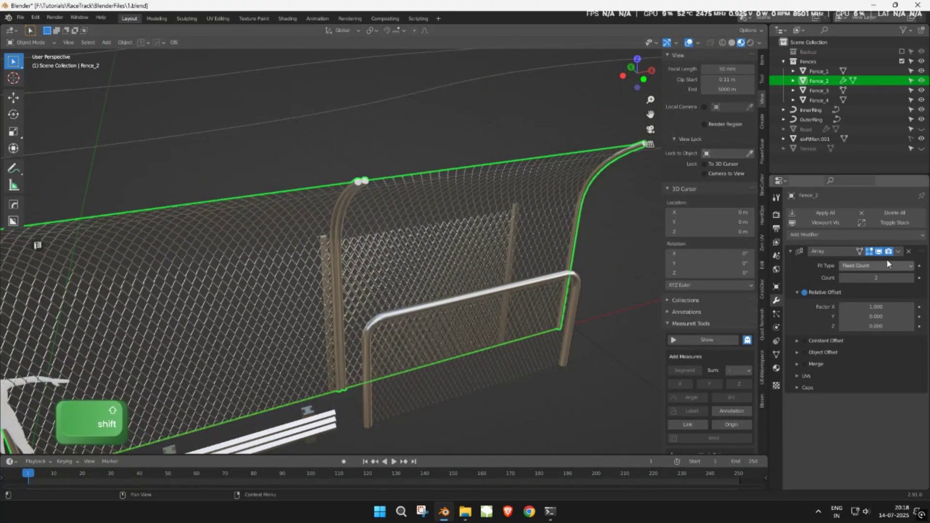
{"action": "key", "text": "shift"}
{"action": "mouse_move", "coordinate": [876, 306]}
{"action": "left_mouse_down", "text": "shift"}
{"action": "mouse_move", "coordinate": [901, 306]}
{"action": "mouse_move", "coordinate": [881, 307]}
{"action": "left_mouse_up", "text": "shift"}
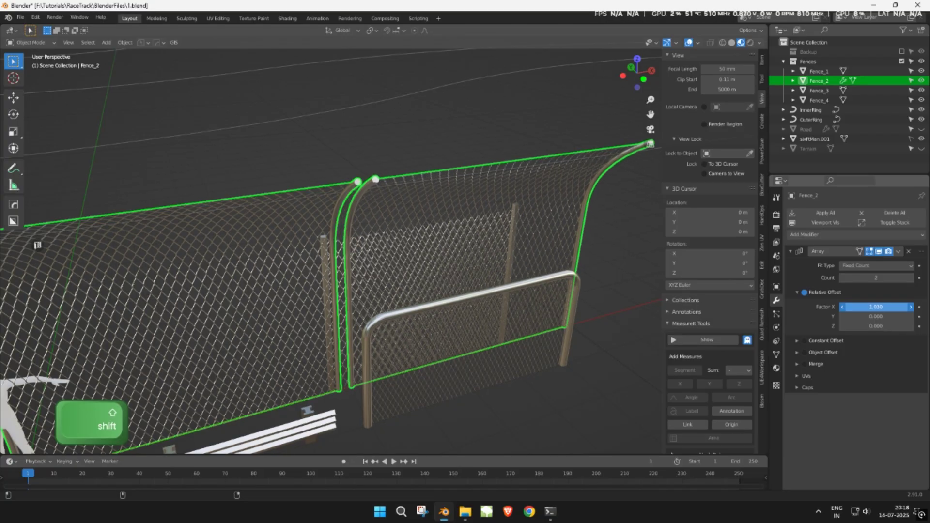
Set the Fence_2 array count to 27 and add a Curve modifier that uses OuterRing as its curve object.
{"action": "scroll", "coordinate": [643, 260], "scroll_direction": "down", "scroll_amount": 7}
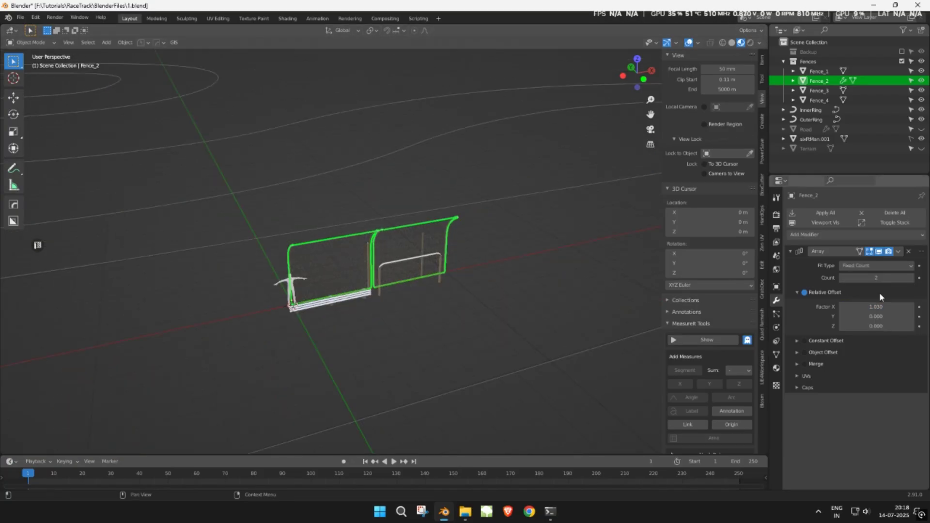
{"action": "left_click_drag", "start_coordinate": [876, 278], "coordinate": [888, 277]}
{"action": "scroll", "coordinate": [531, 209], "scroll_direction": "down", "scroll_amount": 3}
{"action": "middle_click_drag", "start_coordinate": [531, 208], "coordinate": [475, 221]}
{"action": "scroll", "coordinate": [474, 216], "scroll_direction": "up", "scroll_amount": 5}
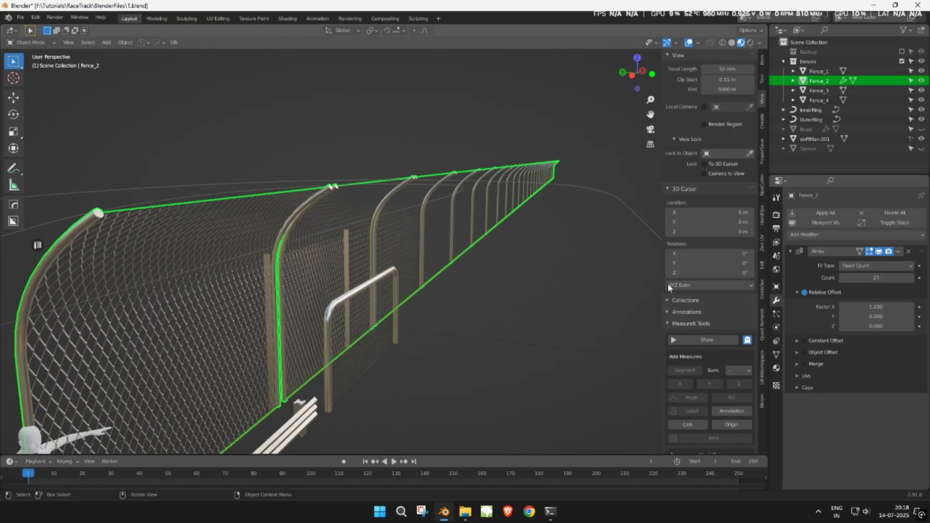
{"action": "left_click", "coordinate": [871, 236]}
{"action": "left_click", "coordinate": [816, 284]}
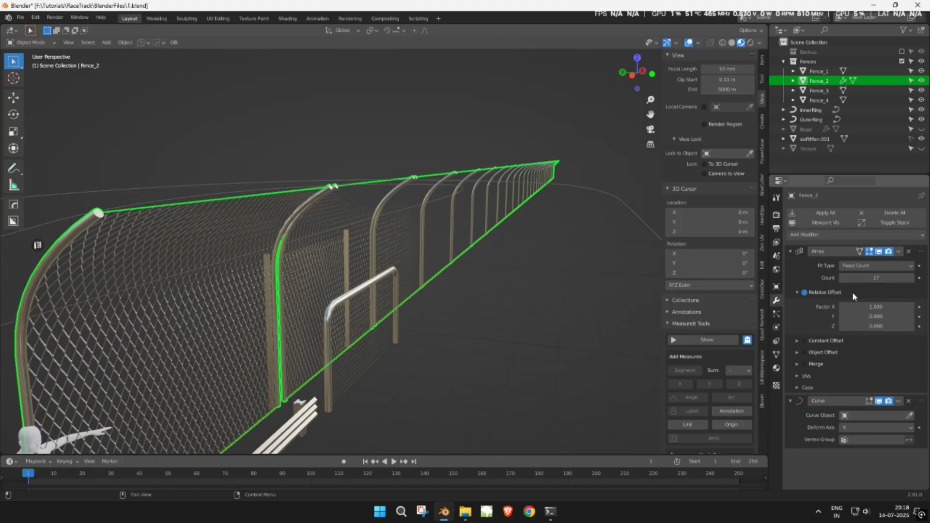
{"action": "left_click", "coordinate": [872, 415]}
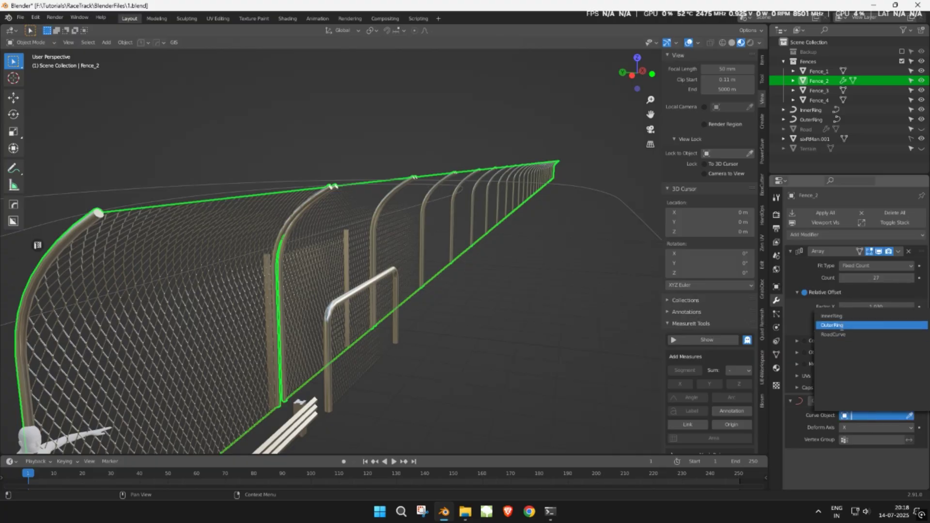
{"action": "left_click", "coordinate": [841, 325]}
Raise the Fence_2 array count to 230 so the fence runs around the OuterRing curve.
{"action": "scroll", "coordinate": [498, 240], "scroll_direction": "down", "scroll_amount": 6}
{"action": "middle_click_drag", "start_coordinate": [498, 240], "coordinate": [314, 257]}
{"action": "middle_click_drag", "start_coordinate": [314, 256], "coordinate": [624, 277], "text": "shift"}
{"action": "middle_click_drag", "start_coordinate": [334, 174], "coordinate": [538, 158], "text": "shift"}
{"action": "middle_click_drag", "start_coordinate": [242, 162], "coordinate": [260, 189]}
{"action": "scroll", "coordinate": [504, 191], "scroll_direction": "down", "scroll_amount": 2}
{"action": "middle_click_drag", "start_coordinate": [534, 192], "coordinate": [423, 218]}
{"action": "scroll", "coordinate": [526, 211], "scroll_direction": "down", "scroll_amount": 1}
{"action": "left_click_drag", "start_coordinate": [867, 277], "coordinate": [911, 277]}
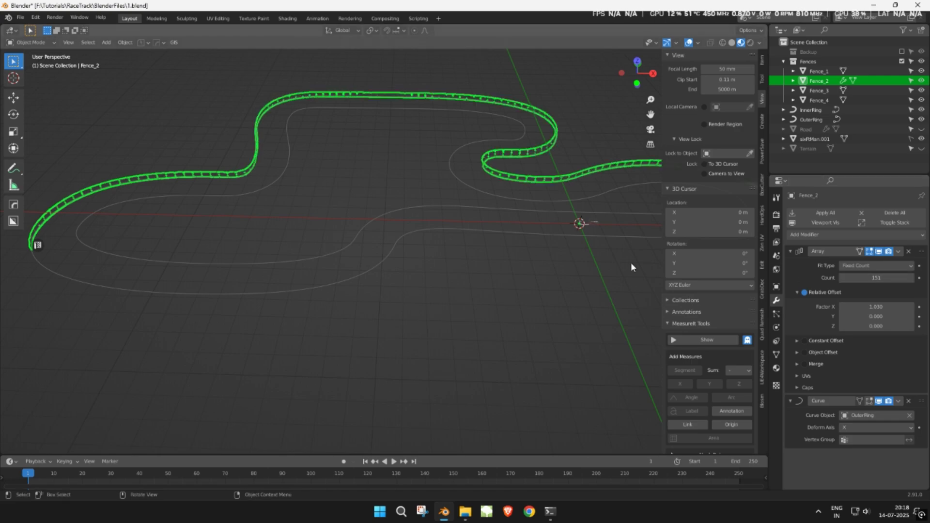
{"action": "scroll", "coordinate": [568, 237], "scroll_direction": "down", "scroll_amount": 1}
{"action": "middle_click_drag", "start_coordinate": [480, 214], "coordinate": [416, 204], "text": "shift"}
{"action": "middle_click_drag", "start_coordinate": [539, 216], "coordinate": [494, 217], "text": "shift"}
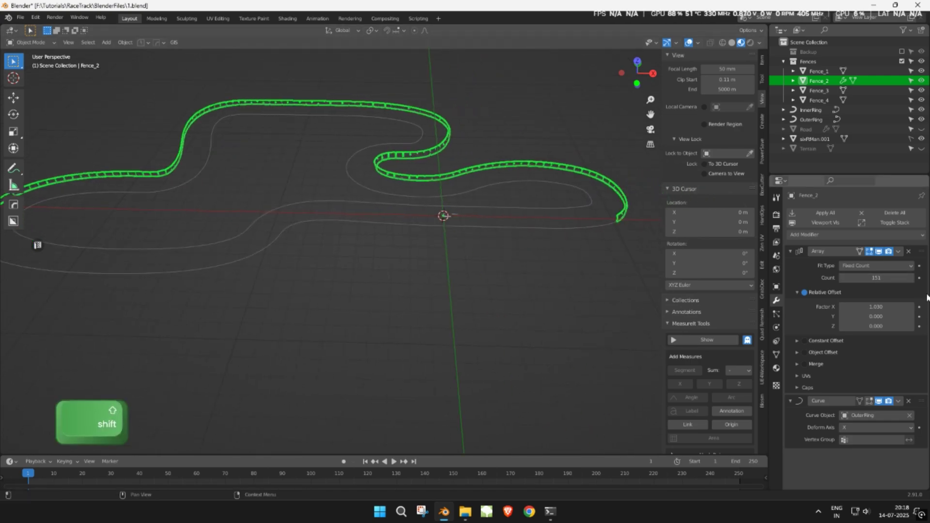
{"action": "left_click_drag", "start_coordinate": [870, 279], "coordinate": [879, 278]}
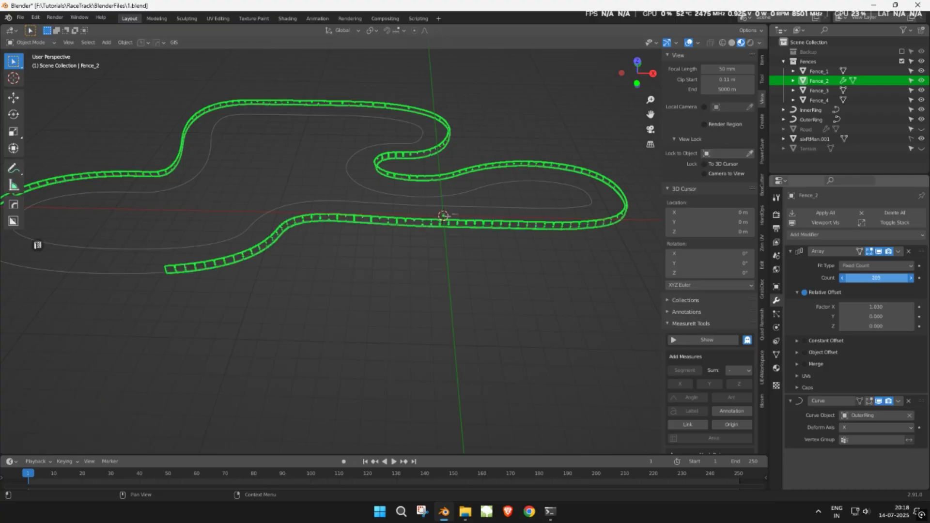
{"action": "left_click_drag", "start_coordinate": [629, 262], "coordinate": [581, 262]}
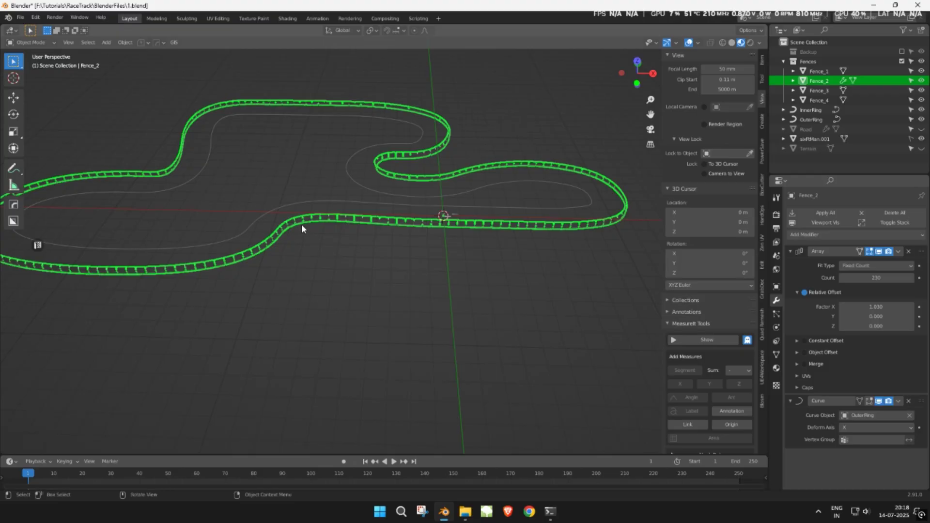
Scale Fence_2 very slightly in wireframe view to even out the spacing where the two ends of the fence loop meet.
{"action": "middle_click_drag", "start_coordinate": [303, 228], "coordinate": [373, 222]}
{"action": "middle_click_drag", "start_coordinate": [249, 274], "coordinate": [453, 54], "text": "shift"}
{"action": "scroll", "coordinate": [450, 193], "scroll_direction": "up", "scroll_amount": 2}
{"action": "middle_click_drag", "start_coordinate": [451, 191], "coordinate": [455, 176]}
{"action": "middle_click_drag", "start_coordinate": [412, 315], "coordinate": [457, 167], "text": "shift"}
{"action": "scroll", "coordinate": [458, 168], "scroll_direction": "up", "scroll_amount": 4}
{"action": "middle_click_drag", "start_coordinate": [469, 67], "coordinate": [453, 187], "text": "shift"}
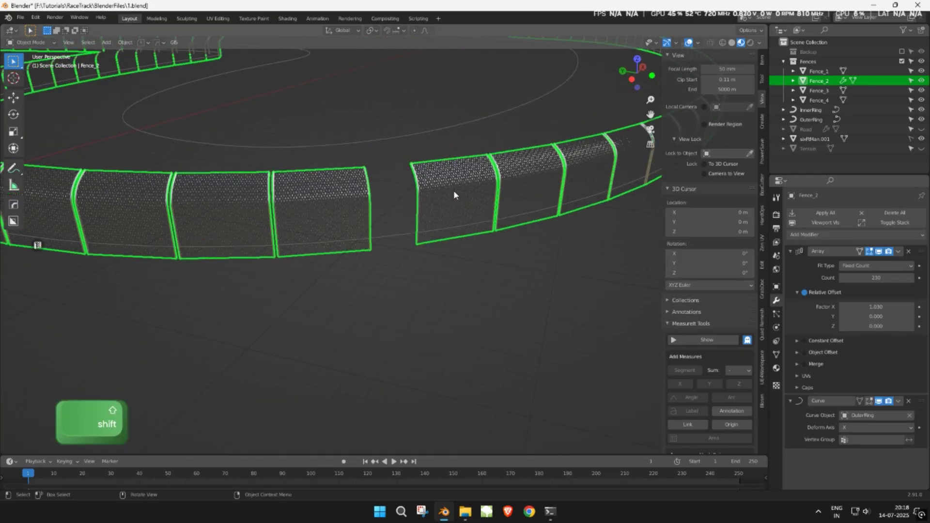
{"action": "scroll", "coordinate": [454, 191], "scroll_direction": "up", "scroll_amount": 3}
{"action": "middle_click_drag", "start_coordinate": [454, 191], "coordinate": [444, 207], "text": "ctrl"}
{"action": "key", "text": "s"}
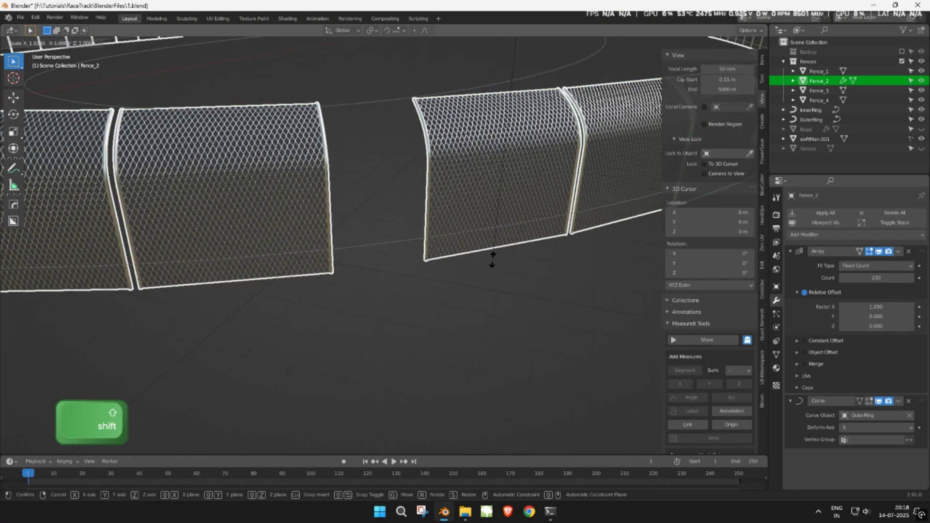
{"action": "key", "text": "Escape"}
{"action": "key", "text": "z"}
{"action": "left_click", "coordinate": [347, 241]}
{"action": "key", "text": "s"}
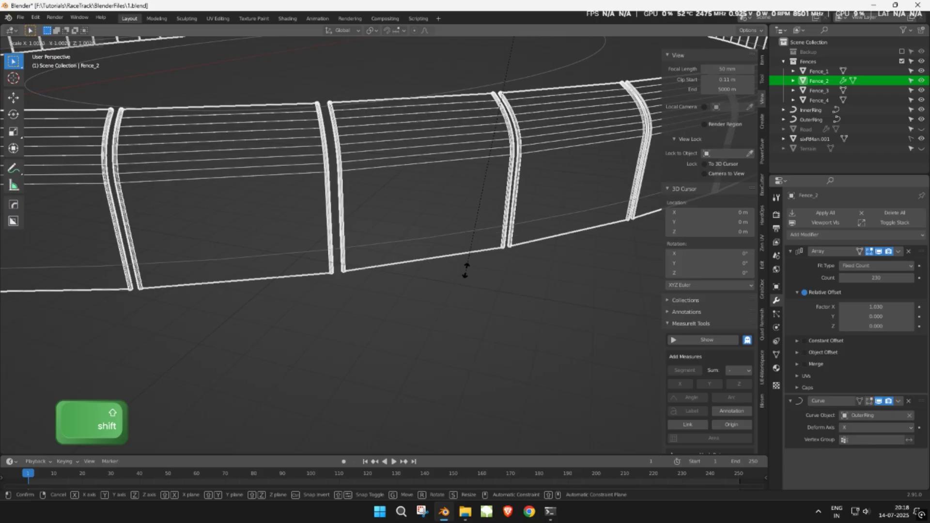
{"action": "left_click", "coordinate": [471, 278]}
{"action": "left_click", "coordinate": [473, 280]}
Return the viewport to Material Preview shading, check the fence loop and save the file.
{"action": "scroll", "coordinate": [472, 266], "scroll_direction": "down", "scroll_amount": 6}
{"action": "key", "text": "z"}
{"action": "left_click", "coordinate": [517, 257]}
{"action": "mouse_move", "coordinate": [518, 256]}
{"action": "middle_mouse_down"}
{"action": "mouse_move", "coordinate": [343, 274]}
{"action": "mouse_move", "coordinate": [310, 256]}
{"action": "mouse_move", "coordinate": [290, 214]}
{"action": "middle_mouse_up"}
{"action": "mouse_move", "coordinate": [290, 213]}
{"action": "middle_mouse_down", "text": "shift"}
{"action": "mouse_move", "coordinate": [275, 179]}
{"action": "mouse_move", "coordinate": [391, 228]}
{"action": "mouse_move", "coordinate": [367, 208]}
{"action": "mouse_move", "coordinate": [386, 284]}
{"action": "mouse_move", "coordinate": [372, 284]}
{"action": "mouse_move", "coordinate": [370, 260]}
{"action": "mouse_move", "coordinate": [393, 248]}
{"action": "mouse_move", "coordinate": [536, 261]}
{"action": "mouse_move", "coordinate": [350, 249]}
{"action": "mouse_move", "coordinate": [337, 245]}
{"action": "mouse_move", "coordinate": [343, 234]}
{"action": "mouse_move", "coordinate": [299, 265]}
{"action": "mouse_move", "coordinate": [394, 265]}
{"action": "mouse_move", "coordinate": [374, 264]}
{"action": "mouse_move", "coordinate": [292, 298]}
{"action": "mouse_move", "coordinate": [371, 288]}
{"action": "mouse_move", "coordinate": [371, 266]}
{"action": "mouse_move", "coordinate": [350, 384]}
{"action": "middle_mouse_up", "text": "shift"}
{"action": "scroll", "coordinate": [386, 284], "scroll_direction": "up", "scroll_amount": 3}
{"action": "key", "text": "z"}
{"action": "left_click", "coordinate": [390, 382]}
{"action": "key", "text": "ctrl+s"}
{"action": "left_click", "coordinate": [362, 378]}
{"action": "scroll", "coordinate": [373, 353], "scroll_direction": "down", "scroll_amount": 9}
{"action": "scroll", "coordinate": [375, 324], "scroll_direction": "up", "scroll_amount": 8}
{"action": "middle_click_drag", "start_coordinate": [376, 346], "coordinate": [374, 367]}
{"action": "key", "text": "ctrl+s"}
Add an Array modifier to the Fence_3 guardrail with a relative X offset factor of 1.04.
{"action": "scroll", "coordinate": [363, 362], "scroll_direction": "down", "scroll_amount": 8}
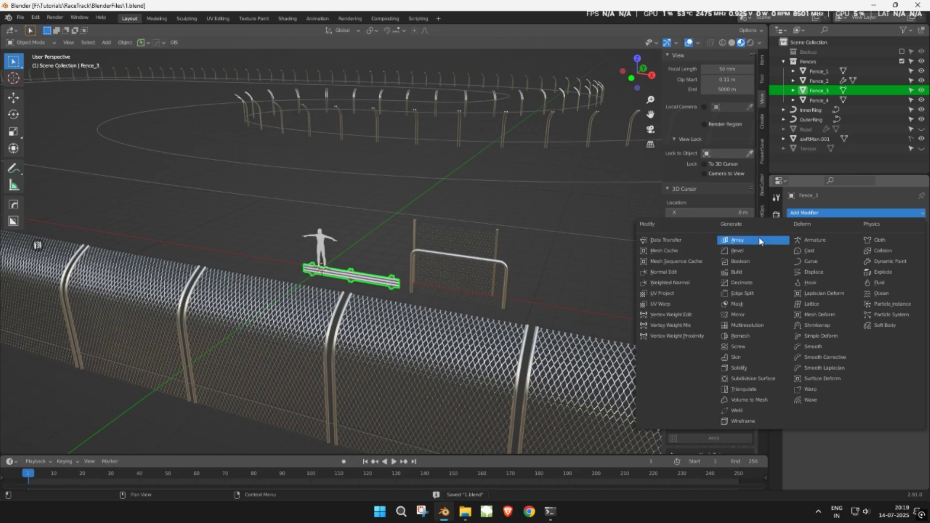
{"action": "left_click", "coordinate": [758, 241]}
{"action": "scroll", "coordinate": [431, 309], "scroll_direction": "up", "scroll_amount": 7}
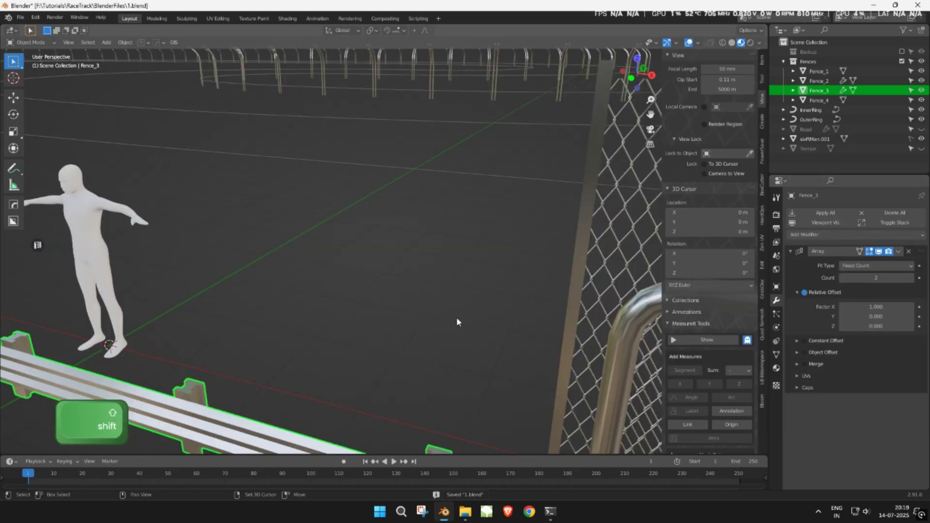
{"action": "middle_click_drag", "start_coordinate": [467, 369], "coordinate": [458, 317], "text": "shift"}
{"action": "scroll", "coordinate": [544, 312], "scroll_direction": "down", "scroll_amount": 5}
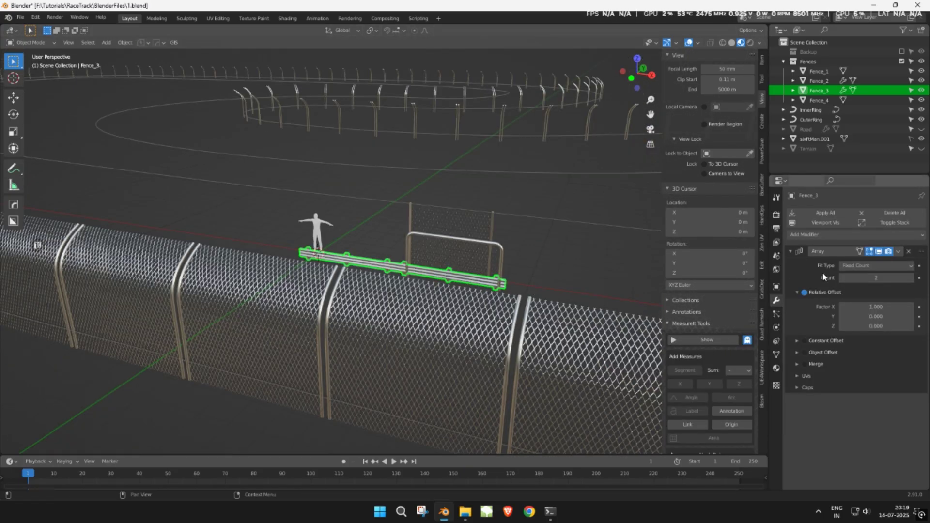
{"action": "key", "text": "shift"}
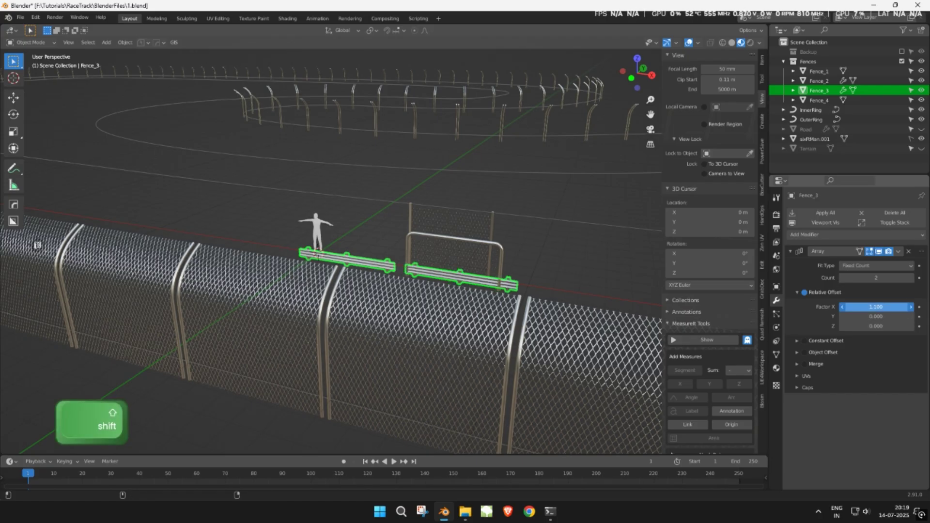
{"action": "left_click_drag", "start_coordinate": [876, 307], "coordinate": [911, 276], "text": "shift"}
Set the Fence_3 array count to 25.
{"action": "scroll", "coordinate": [473, 274], "scroll_direction": "down", "scroll_amount": 6}
{"action": "middle_click_drag", "start_coordinate": [474, 274], "coordinate": [187, 244]}
{"action": "scroll", "coordinate": [438, 283], "scroll_direction": "up", "scroll_amount": 3}
{"action": "left_click_drag", "start_coordinate": [877, 277], "coordinate": [896, 277], "text": "shift"}
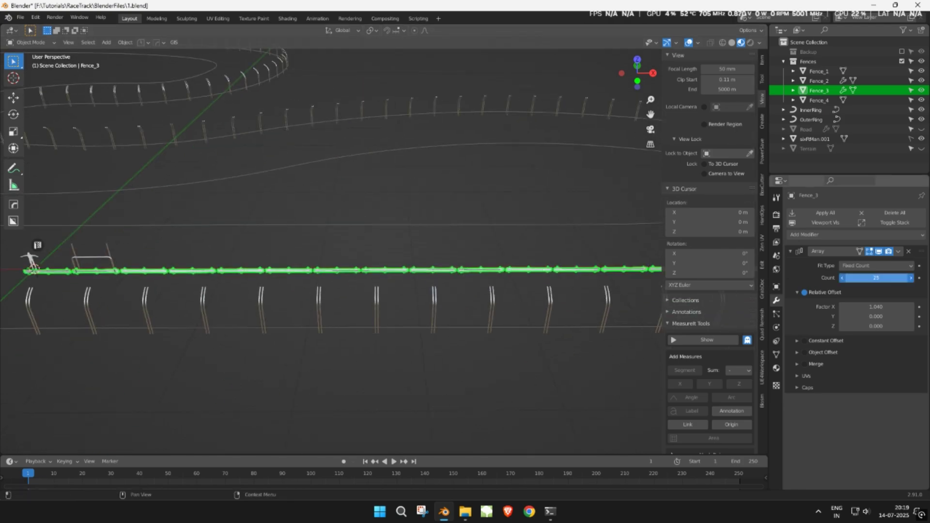
Add a Curve modifier to Fence_3 with InnerRing as its curve object.
{"action": "left_click", "coordinate": [837, 235]}
{"action": "left_click", "coordinate": [819, 284]}
{"action": "left_click", "coordinate": [877, 415]}
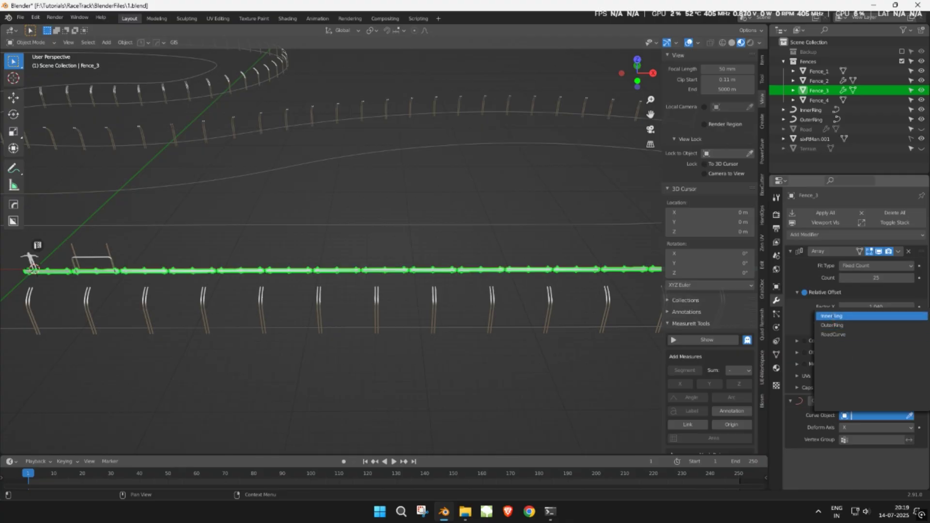
{"action": "left_click", "coordinate": [834, 316]}
Apply the object transforms of the Fence_3 guardrail.
{"action": "scroll", "coordinate": [412, 286], "scroll_direction": "down", "scroll_amount": 5}
{"action": "middle_click_drag", "start_coordinate": [405, 285], "coordinate": [405, 232]}
{"action": "key", "text": "ctrl+a"}
{"action": "left_click", "coordinate": [455, 283]}
Show the Terrain object in the viewport and bring the view close to the outer fence at ground level.
{"action": "scroll", "coordinate": [421, 283], "scroll_direction": "up", "scroll_amount": 2}
{"action": "scroll", "coordinate": [282, 224], "scroll_direction": "up", "scroll_amount": 3}
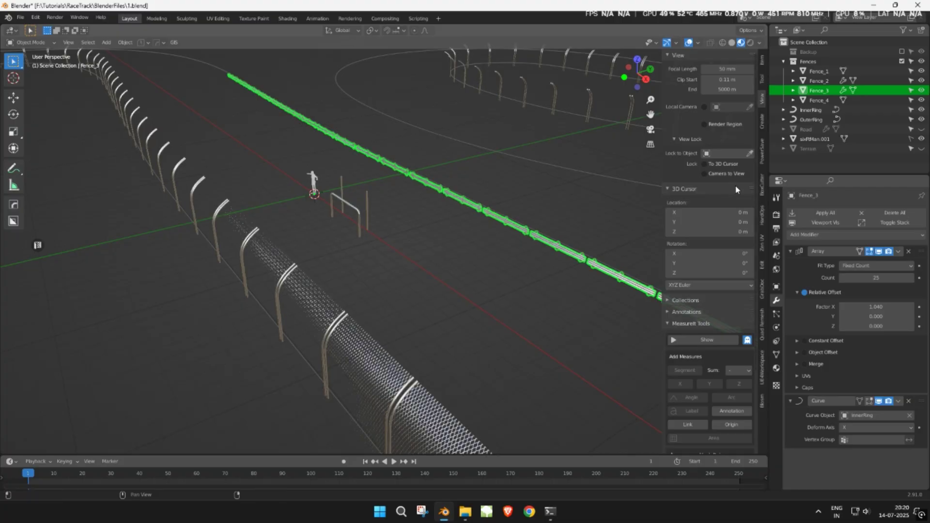
{"action": "left_click", "coordinate": [924, 149]}
{"action": "middle_click_drag", "start_coordinate": [538, 199], "coordinate": [482, 170]}
{"action": "middle_click_drag", "start_coordinate": [318, 165], "coordinate": [143, 108], "text": "shift"}
Move Fence_2 along the Z axis so its posts sit on the terrain surface.
{"action": "left_click", "coordinate": [214, 122]}
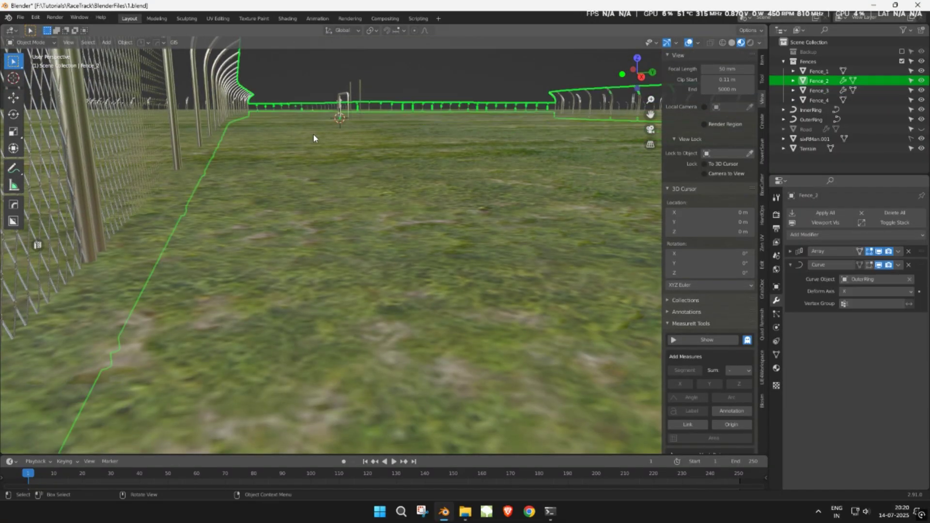
{"action": "key", "text": "g"}
{"action": "key", "text": "z"}
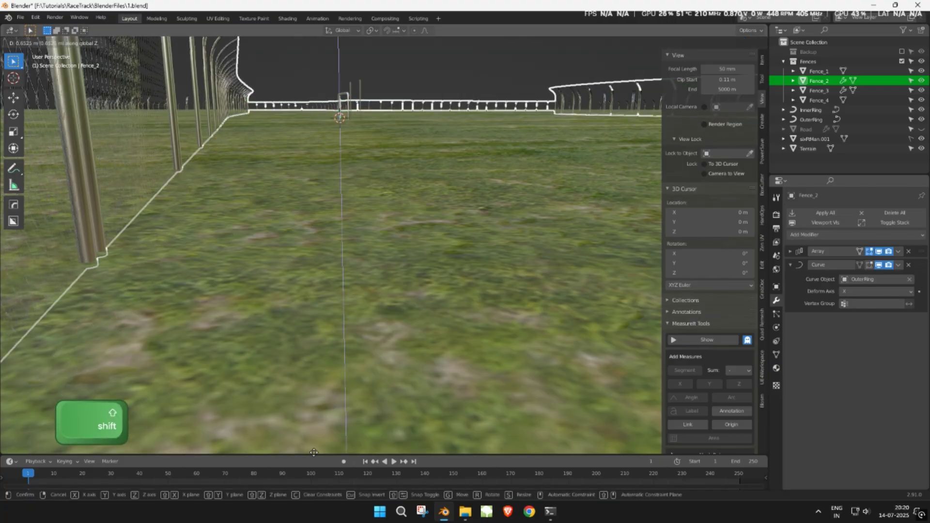
{"action": "left_click", "coordinate": [308, 72]}
{"action": "left_click", "coordinate": [308, 71]}
Select the Fence_3 guardrail on the inner ring and raise it along the Z axis in wireframe display.
{"action": "scroll", "coordinate": [308, 72], "scroll_direction": "down", "scroll_amount": 5}
{"action": "middle_click_drag", "start_coordinate": [308, 72], "coordinate": [392, 83]}
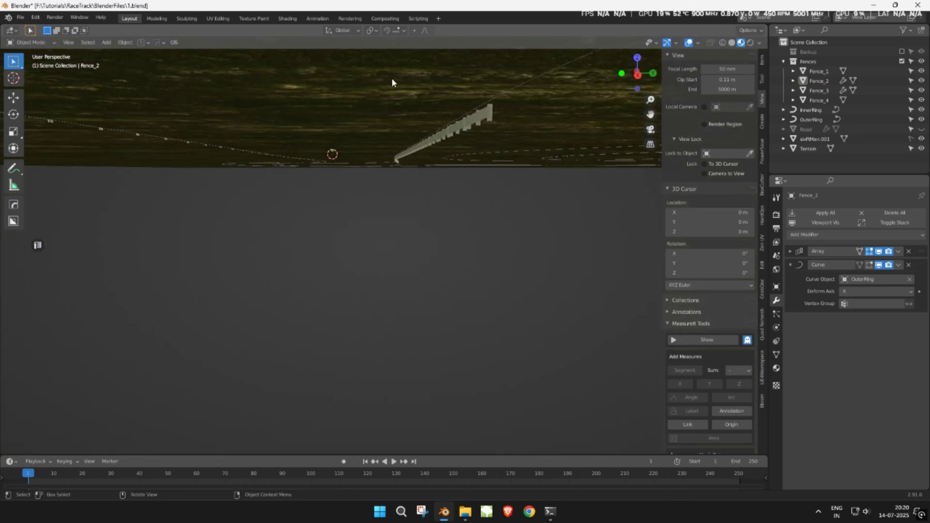
{"action": "left_click", "coordinate": [477, 111]}
{"action": "key", "text": "z"}
{"action": "middle_click_drag", "start_coordinate": [409, 141], "coordinate": [396, 145]}
{"action": "middle_click_drag", "start_coordinate": [347, 161], "coordinate": [400, 154], "text": "shift"}
{"action": "key", "text": "shift"}
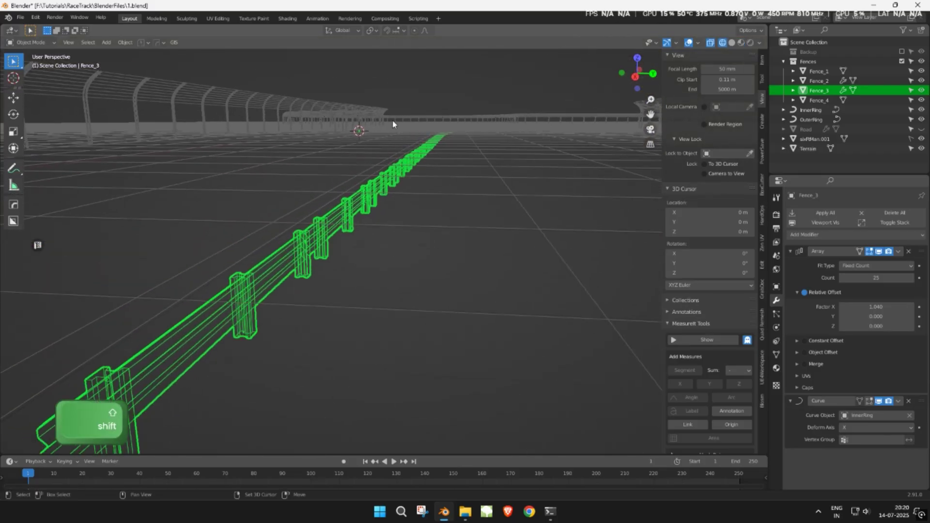
{"action": "key", "text": "z"}
{"action": "key", "text": "shift"}
{"action": "left_click", "coordinate": [432, 257]}
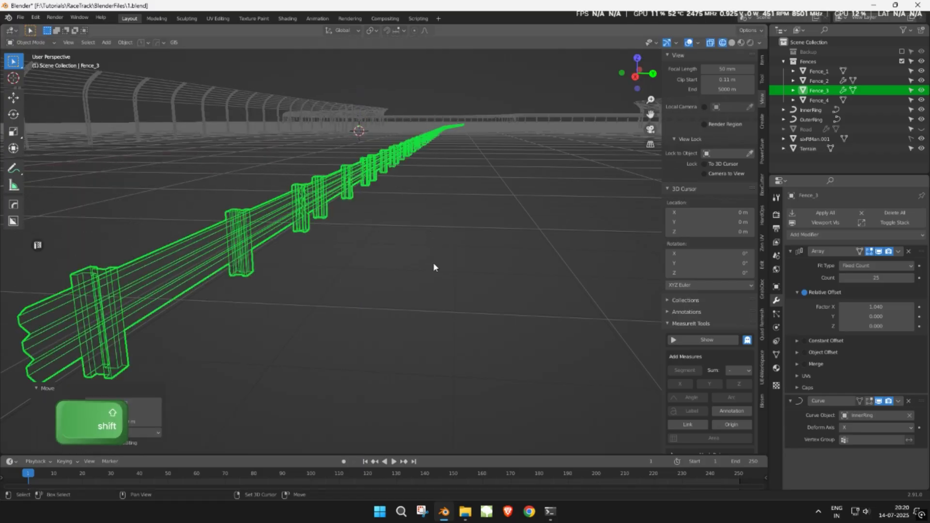
Fine-tune Fence_3's height along the Z axis against the textured terrain so its posts stand on the grass.
{"action": "key", "text": "shift+z"}
{"action": "key", "text": "g"}
{"action": "key", "text": "z"}
{"action": "key", "text": "shift"}
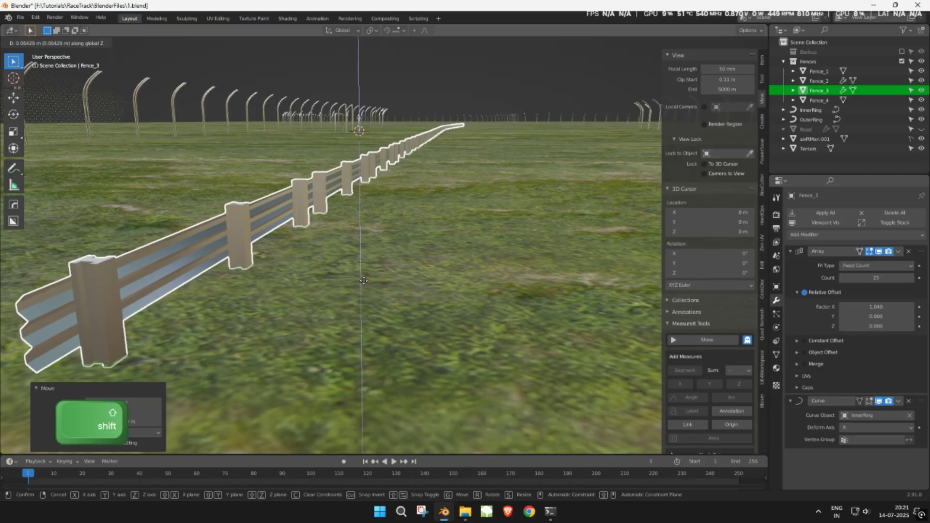
{"action": "left_click", "coordinate": [338, 273]}
Hide the Terrain and raise the count of Fence_3's Array modifier to 207 so the guardrail runs around InnerRing.
{"action": "scroll", "coordinate": [338, 273], "scroll_direction": "down", "scroll_amount": 5}
{"action": "middle_click_drag", "start_coordinate": [339, 273], "coordinate": [393, 230]}
{"action": "left_click", "coordinate": [421, 259]}
{"action": "left_click", "coordinate": [401, 219]}
{"action": "key", "text": "z"}
{"action": "middle_click_drag", "start_coordinate": [309, 214], "coordinate": [362, 289]}
{"action": "left_click", "coordinate": [377, 261]}
{"action": "key", "text": "h"}
{"action": "left_click", "coordinate": [361, 287]}
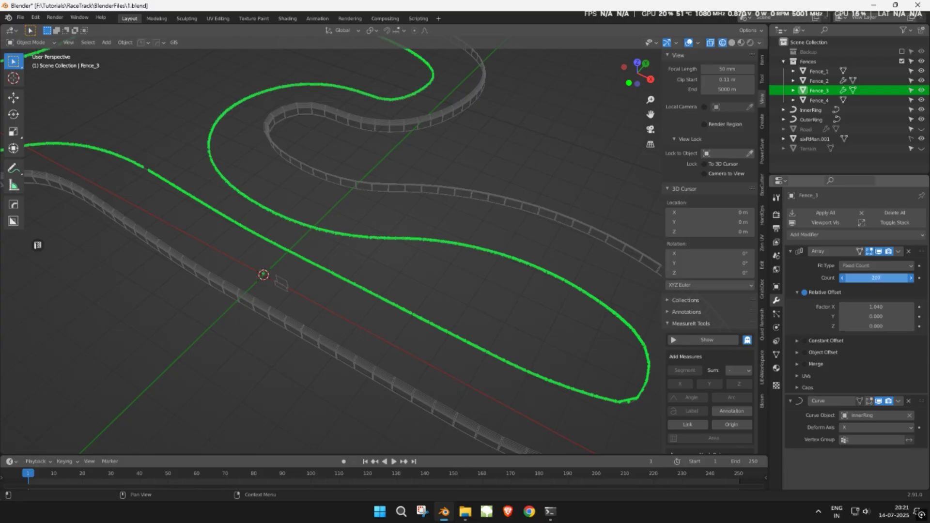
Examine the joints between the arrayed guardrail segments along the InnerRing curve in material preview.
{"action": "scroll", "coordinate": [242, 170], "scroll_direction": "up", "scroll_amount": 4}
{"action": "middle_click_drag", "start_coordinate": [242, 170], "coordinate": [271, 160]}
{"action": "scroll", "coordinate": [236, 106], "scroll_direction": "up", "scroll_amount": 2}
{"action": "scroll", "coordinate": [423, 277], "scroll_direction": "up", "scroll_amount": 4}
{"action": "scroll", "coordinate": [421, 281], "scroll_direction": "down", "scroll_amount": 4}
{"action": "key", "text": "z"}
{"action": "scroll", "coordinate": [414, 345], "scroll_direction": "up", "scroll_amount": 1}
{"action": "mouse_move", "coordinate": [390, 320]}
{"action": "middle_mouse_down", "text": "shift"}
{"action": "mouse_move", "coordinate": [395, 301]}
{"action": "mouse_move", "coordinate": [401, 311]}
{"action": "middle_mouse_up", "text": "shift"}
{"action": "middle_click_drag", "start_coordinate": [233, 265], "coordinate": [293, 282]}
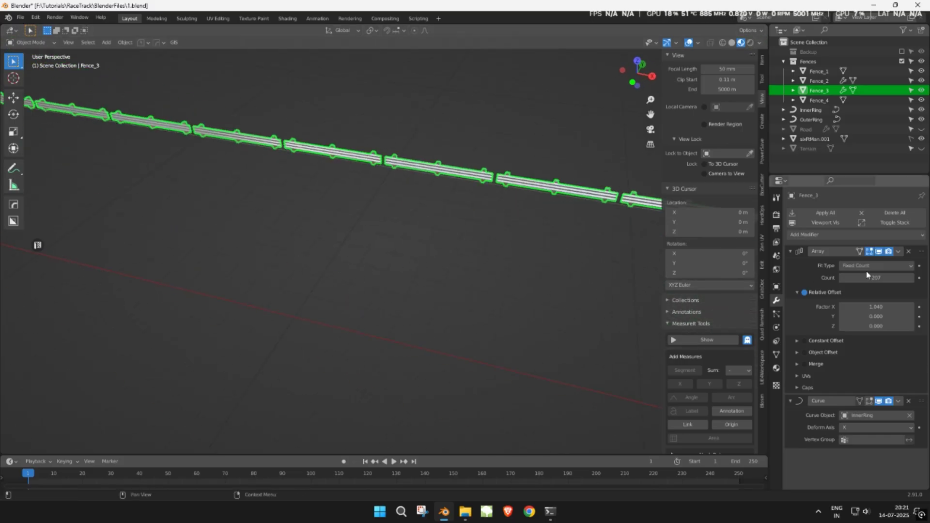
Disable viewport display of Fence_3's Array and Curve modifiers and add three evenly spaced loop cuts across the rails of its mesh.
{"action": "left_click", "coordinate": [881, 251]}
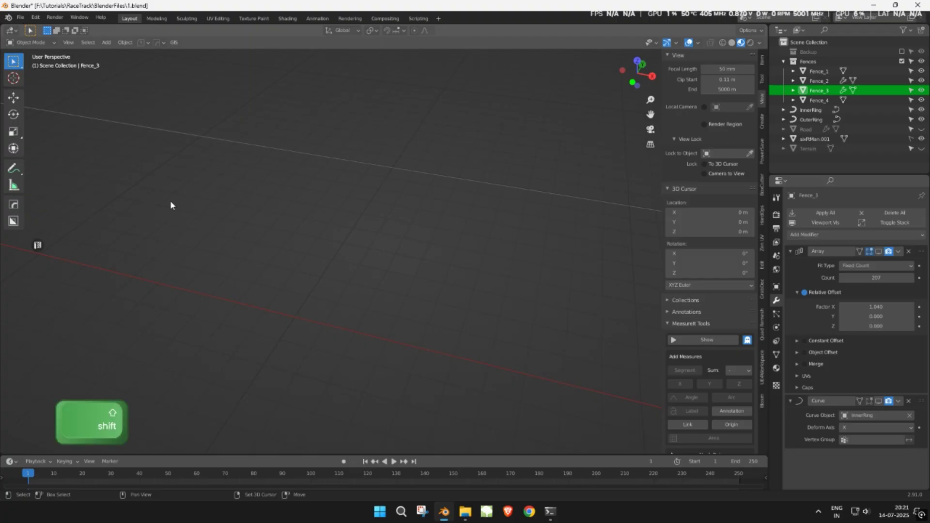
{"action": "middle_click_drag", "start_coordinate": [168, 205], "coordinate": [423, 272], "text": "shift"}
{"action": "key", "text": "Tab"}
{"action": "scroll", "coordinate": [339, 346], "scroll_direction": "up", "scroll_amount": 3}
{"action": "middle_click_drag", "start_coordinate": [339, 347], "coordinate": [369, 264], "text": "shift"}
{"action": "scroll", "coordinate": [386, 252], "scroll_direction": "up", "scroll_amount": 3}
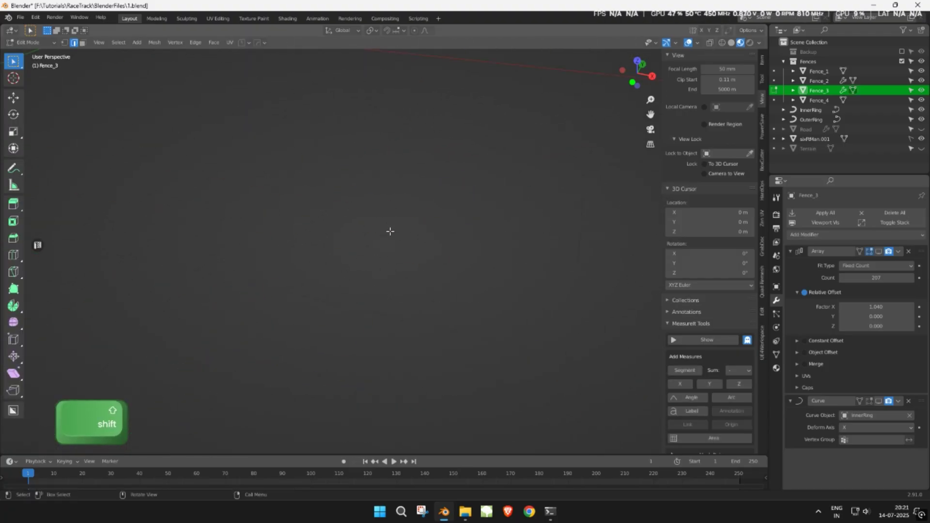
{"action": "middle_click_drag", "start_coordinate": [387, 223], "coordinate": [388, 233], "text": "ctrl"}
{"action": "middle_click_drag", "start_coordinate": [395, 181], "coordinate": [388, 227], "text": "shift"}
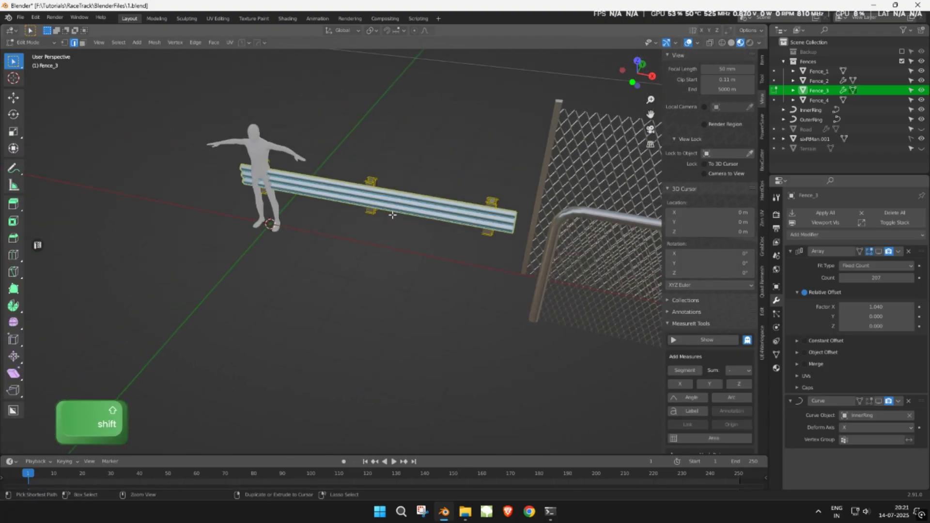
{"action": "key", "text": "ctrl+r"}
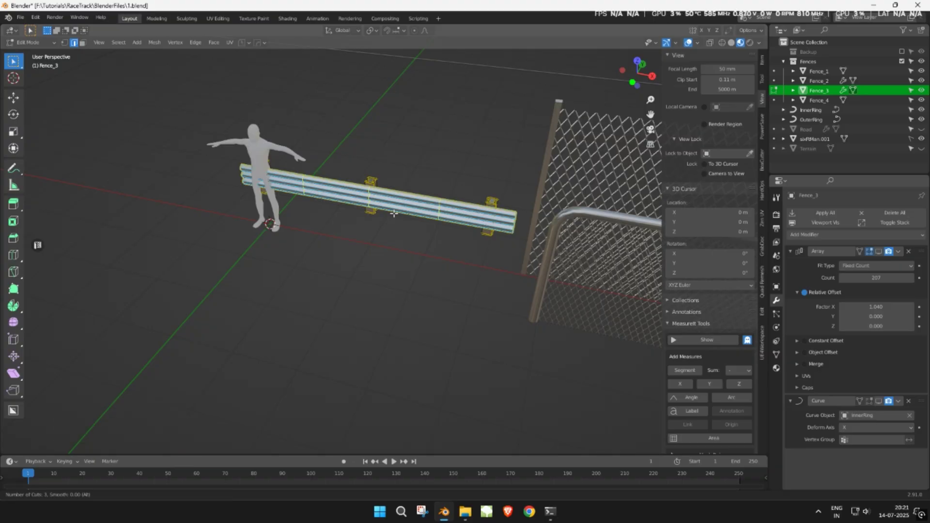
{"action": "left_click", "coordinate": [394, 213]}
Isolate Fence_3, add three loop cuts across the other side of its rails, and return to the full scene in Object Mode.
{"action": "key", "text": "slash"}
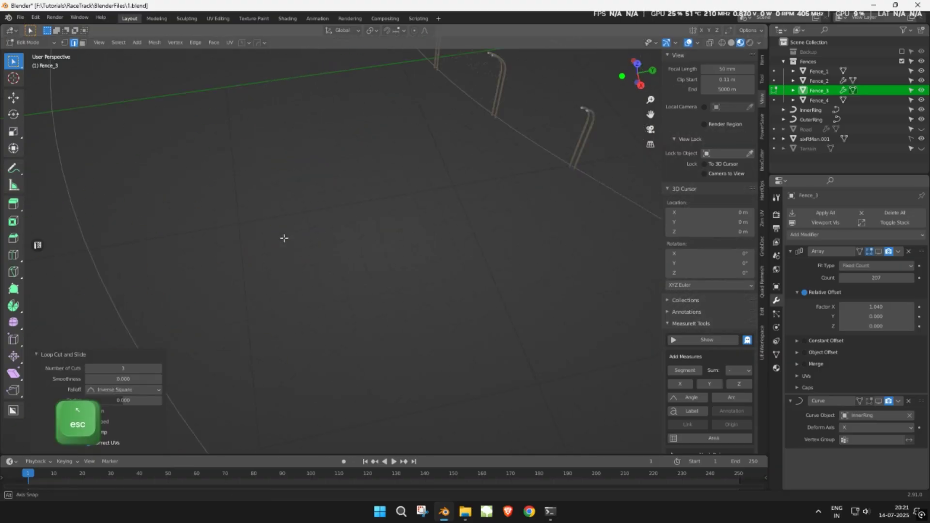
{"action": "middle_click_drag", "start_coordinate": [324, 269], "coordinate": [351, 266]}
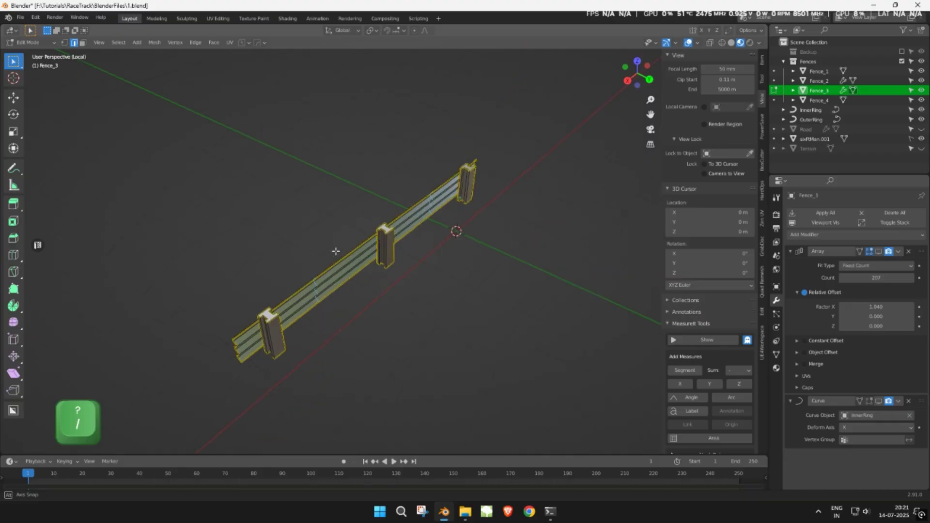
{"action": "key", "text": "ctrl+r"}
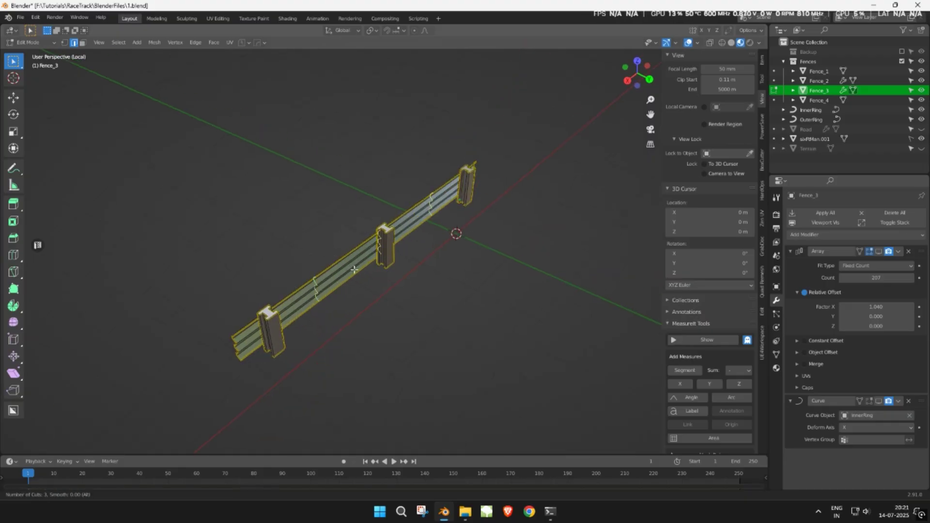
{"action": "left_click", "coordinate": [354, 270]}
{"action": "key", "text": "Tab"}
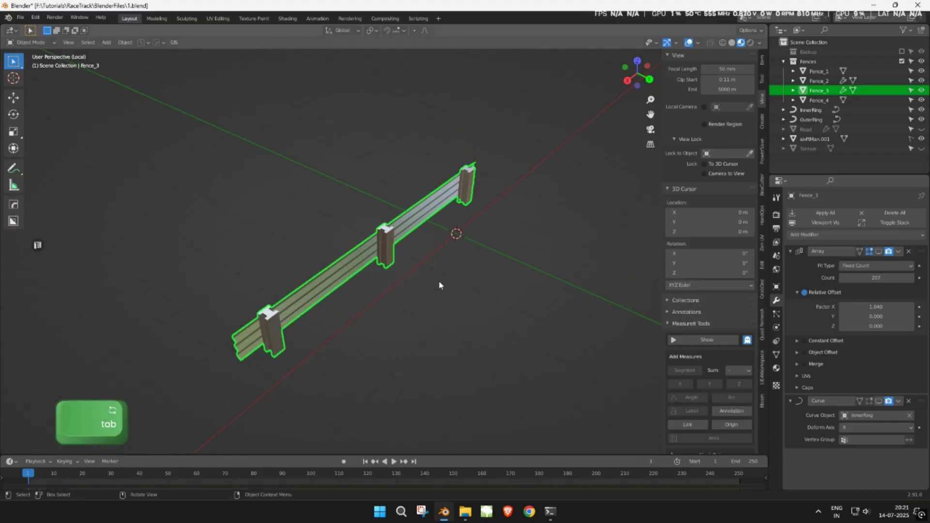
{"action": "key", "text": "slash"}
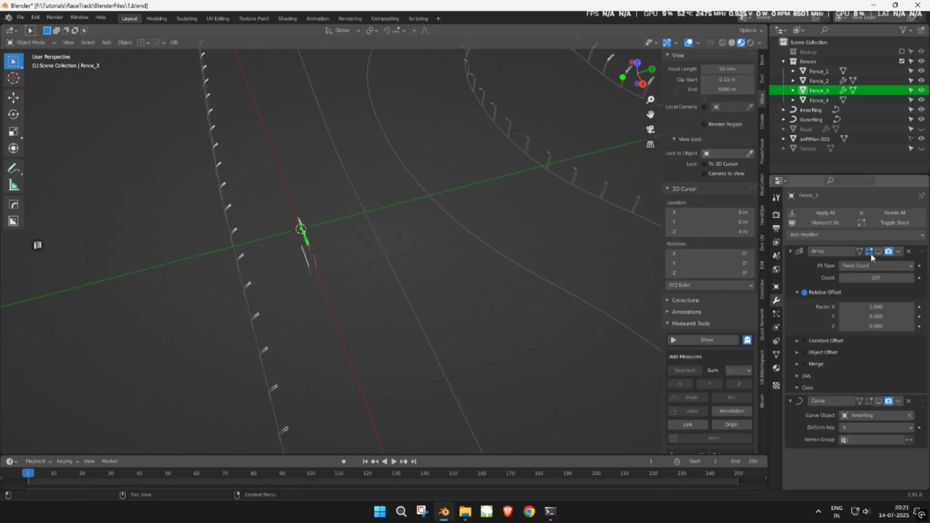
Turn the viewport display of Fence_3's Array and Curve modifiers back on and bring the gap in the guardrail loop into close view.
{"action": "left_click", "coordinate": [879, 401]}
{"action": "middle_click_drag", "start_coordinate": [479, 380], "coordinate": [679, 401], "text": "shift"}
{"action": "scroll", "coordinate": [459, 292], "scroll_direction": "down", "scroll_amount": 10}
{"action": "scroll", "coordinate": [257, 257], "scroll_direction": "up", "scroll_amount": 2}
{"action": "middle_click_drag", "start_coordinate": [256, 257], "coordinate": [333, 328], "text": "shift"}
{"action": "scroll", "coordinate": [387, 315], "scroll_direction": "up", "scroll_amount": 6}
Set Fence_3's Array count to 208 and scale the guardrail down slightly so its ends meet on the InnerRing loop.
{"action": "key", "text": "s"}
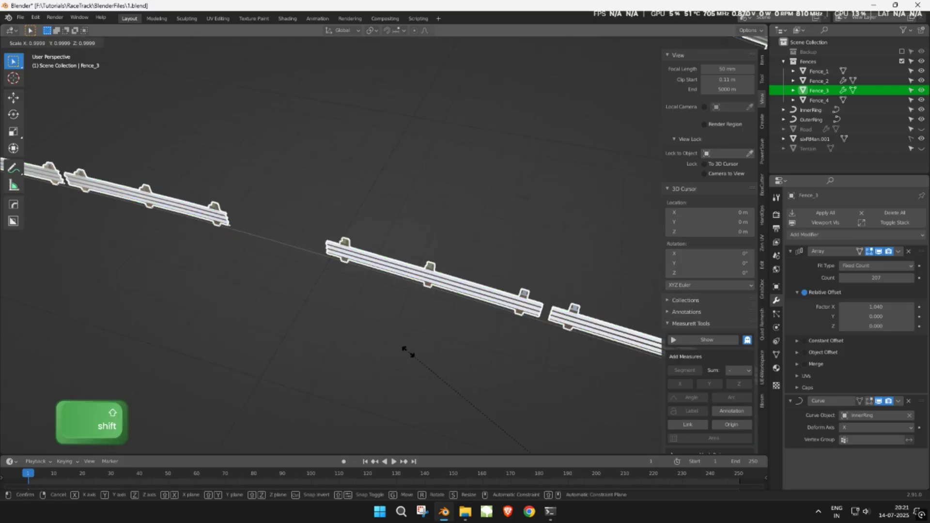
{"action": "left_click", "coordinate": [486, 376]}
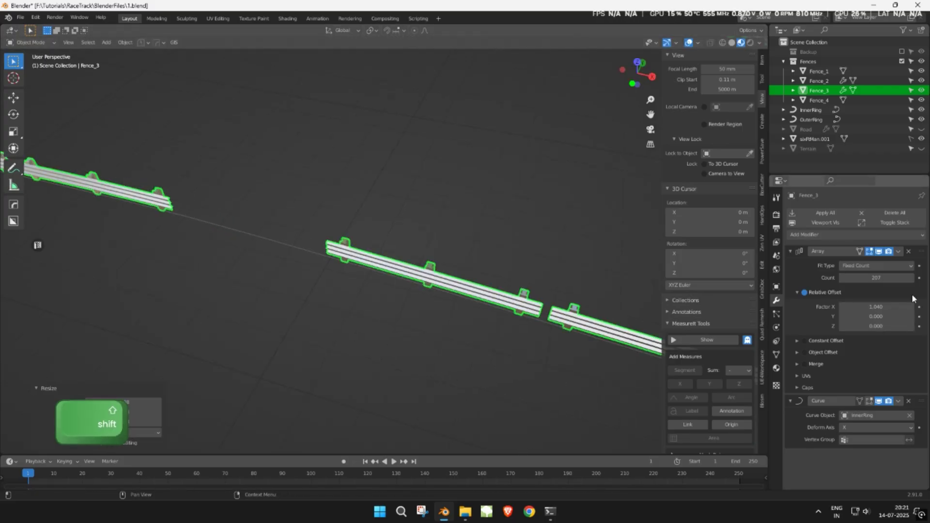
{"action": "left_click", "coordinate": [911, 278]}
{"action": "key", "text": "s"}
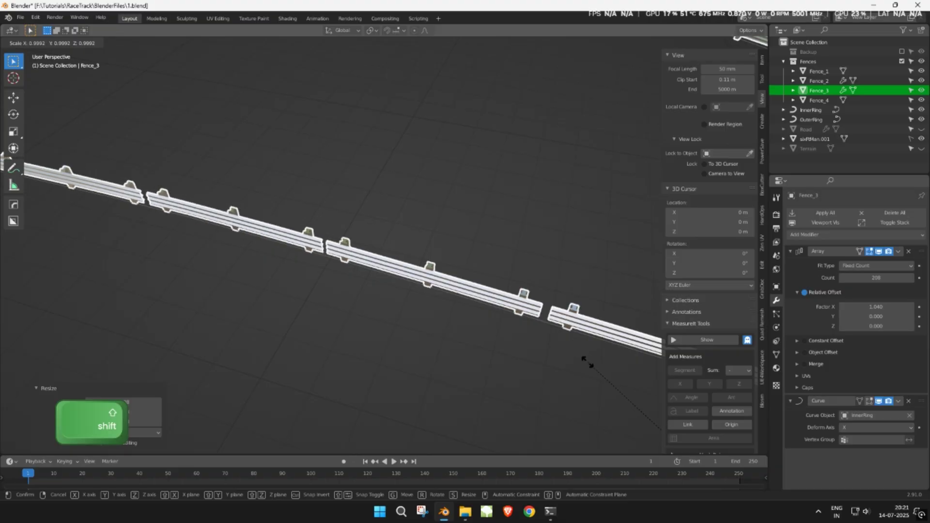
{"action": "left_click", "coordinate": [558, 361]}
{"action": "left_click", "coordinate": [533, 361]}
Save the file and show the Terrain and Road objects in the viewport.
{"action": "scroll", "coordinate": [531, 360], "scroll_direction": "down", "scroll_amount": 5}
{"action": "key", "text": "ctrl+s"}
{"action": "scroll", "coordinate": [527, 360], "scroll_direction": "down", "scroll_amount": 2}
{"action": "middle_click_drag", "start_coordinate": [526, 359], "coordinate": [443, 324]}
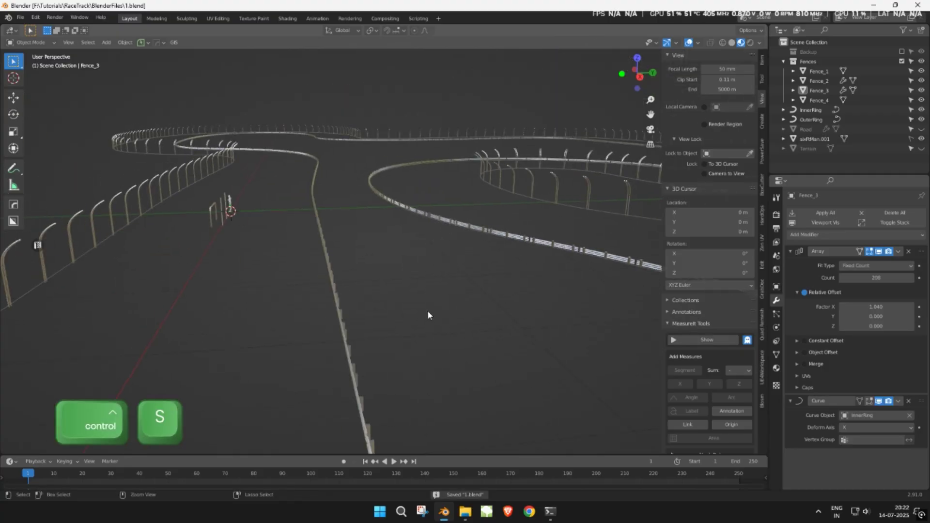
{"action": "left_click", "coordinate": [922, 150]}
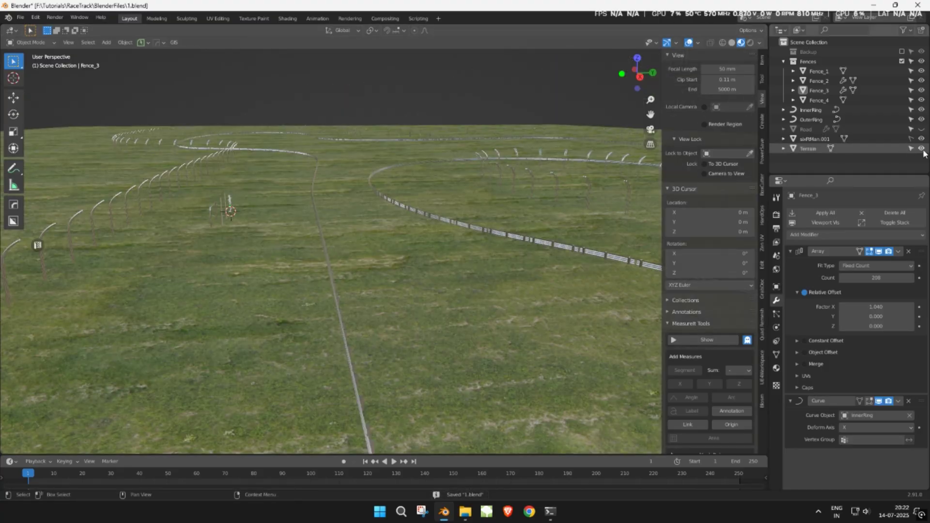
{"action": "left_click", "coordinate": [921, 129]}
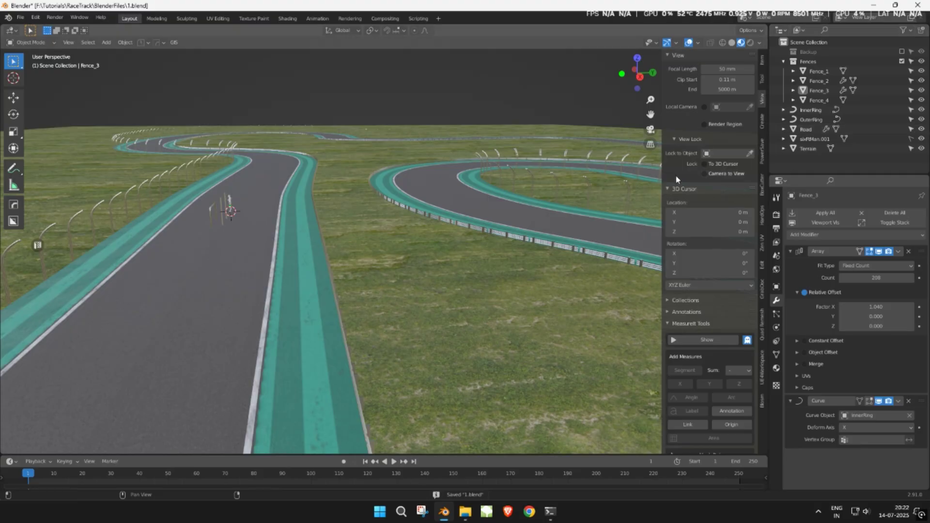
Check the fences around the whole track and close up along the inner guardrail, saving the file.
{"action": "middle_click_drag", "start_coordinate": [432, 171], "coordinate": [327, 181]}
{"action": "key", "text": "ctrl+s"}
{"action": "scroll", "coordinate": [326, 182], "scroll_direction": "down", "scroll_amount": 6}
{"action": "scroll", "coordinate": [380, 195], "scroll_direction": "down", "scroll_amount": 1}
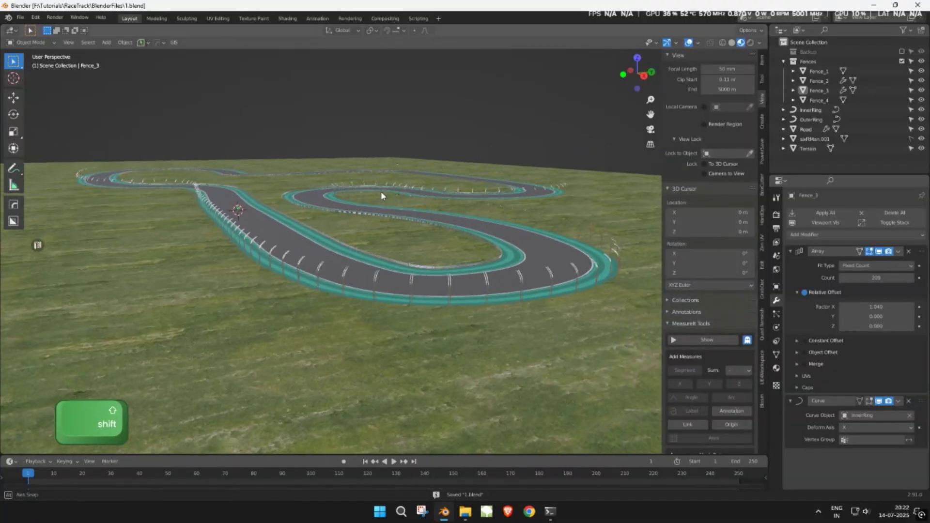
{"action": "scroll", "coordinate": [381, 195], "scroll_direction": "up", "scroll_amount": 4}
{"action": "key", "text": "ctrl+s"}
{"action": "scroll", "coordinate": [381, 193], "scroll_direction": "up", "scroll_amount": 5}
{"action": "middle_click_drag", "start_coordinate": [381, 192], "coordinate": [433, 199], "text": "shift"}
Select the Fence_3 guardrail and collapse its Array and Curve modifier settings.
{"action": "left_click", "coordinate": [409, 262]}
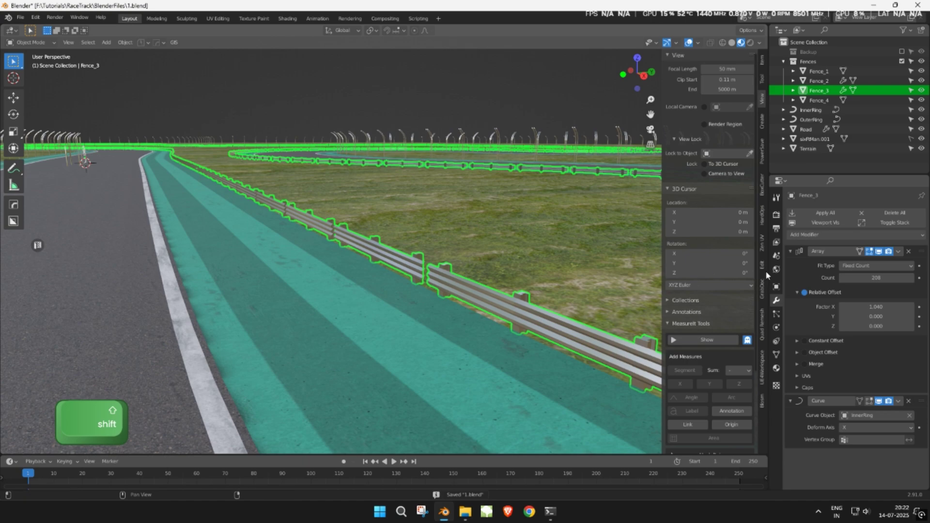
{"action": "left_click", "coordinate": [791, 253]}
{"action": "left_click", "coordinate": [790, 265]}
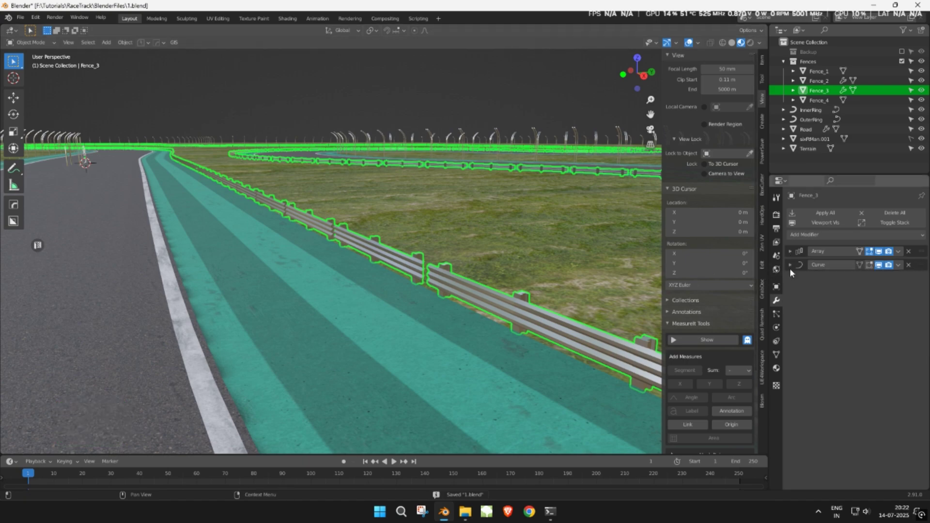
Hide the road, human figure, terrain and both ring curves, exclude the Fences collection, and save the file.
{"action": "left_click", "coordinate": [460, 102]}
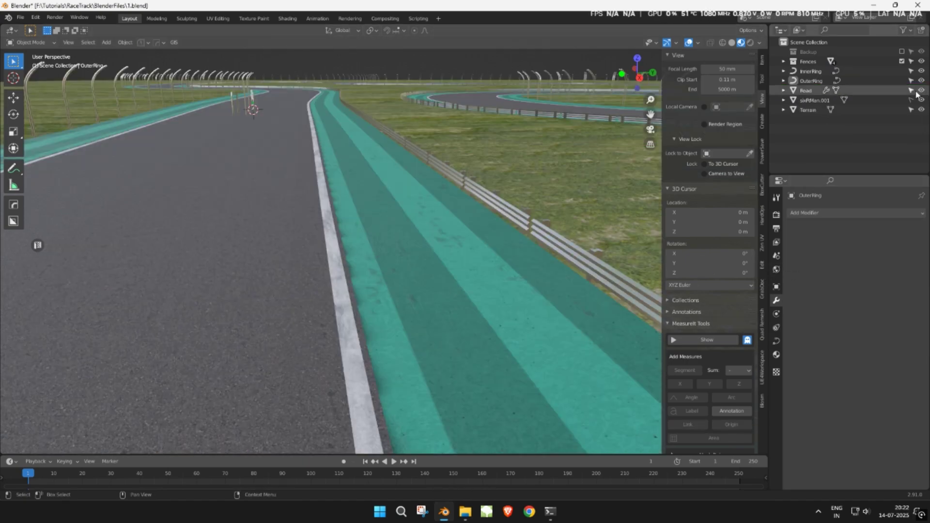
{"action": "left_click_drag", "start_coordinate": [921, 91], "coordinate": [922, 110]}
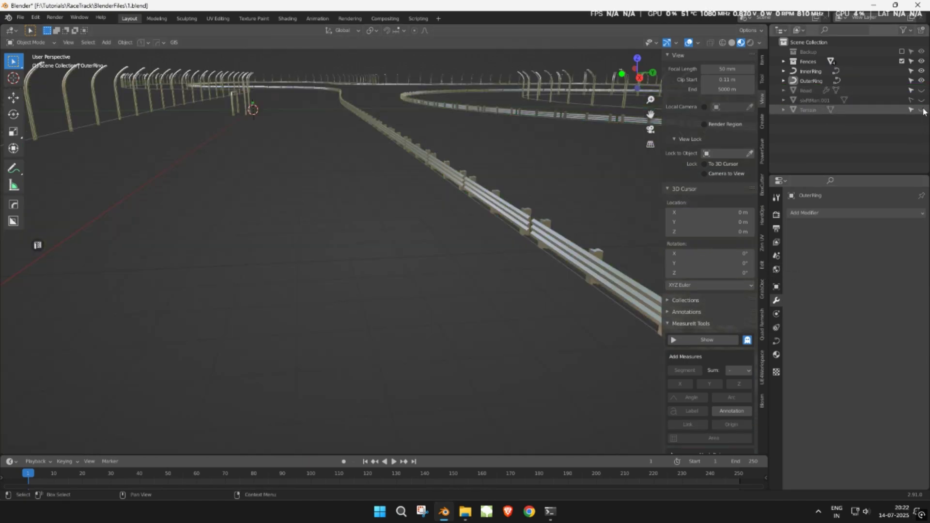
{"action": "left_click", "coordinate": [901, 61]}
{"action": "left_click", "coordinate": [921, 70]}
{"action": "left_click", "coordinate": [922, 80]}
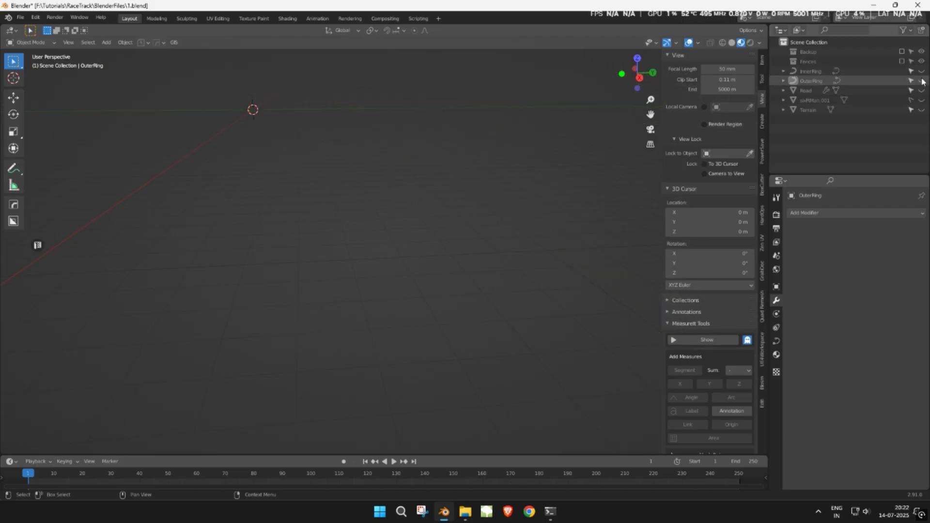
{"action": "key", "text": "ctrl+s"}
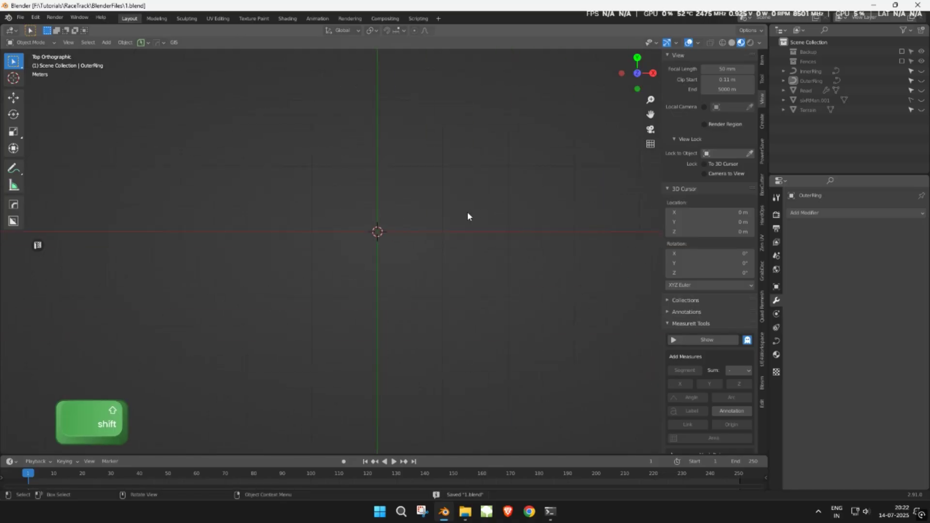
Add a 12 m plane at the world origin in top view.
{"action": "key", "text": "shift+a"}
{"action": "mouse_move", "coordinate": [467, 211]}
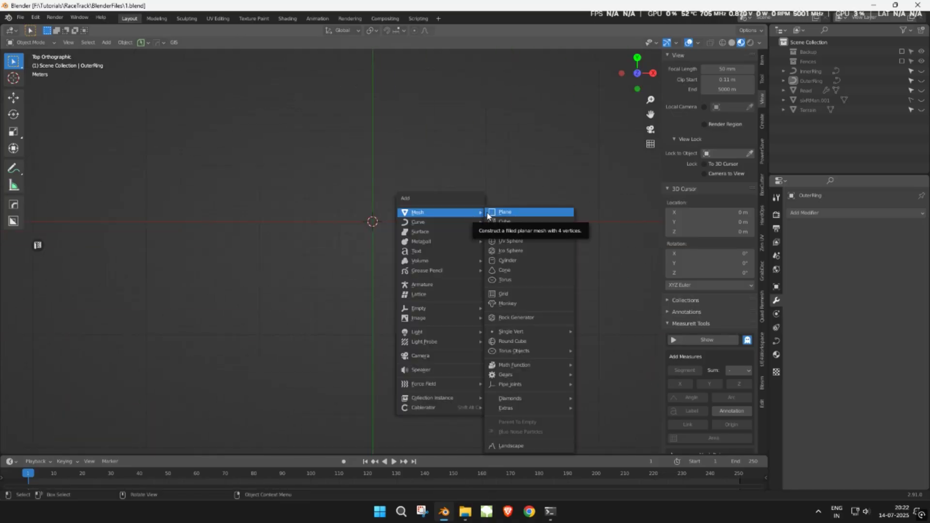
{"action": "left_click", "coordinate": [488, 212]}
{"action": "scroll", "coordinate": [486, 214], "scroll_direction": "up", "scroll_amount": 1}
Create a new material on the plane and name it Flags.
{"action": "left_click", "coordinate": [776, 368]}
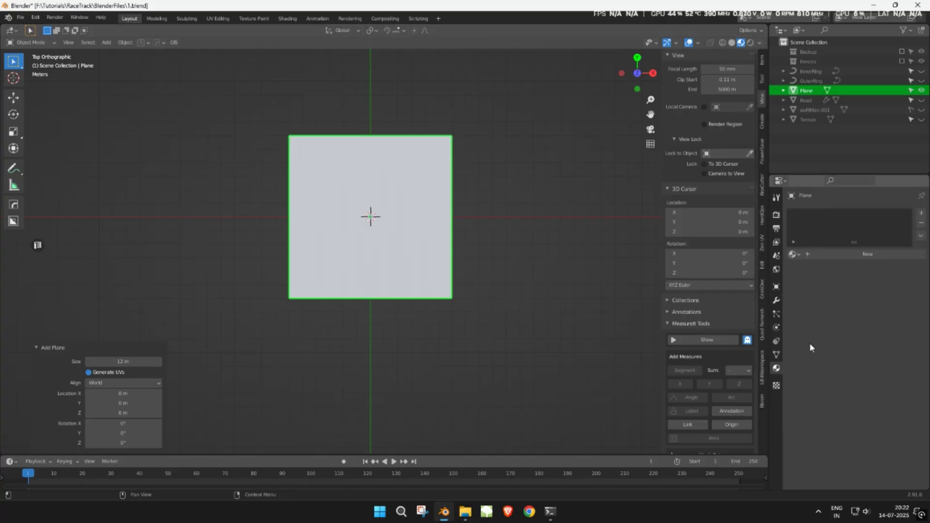
{"action": "left_click", "coordinate": [834, 255]}
{"action": "double_click", "coordinate": [822, 214]}
{"action": "type", "text": "Pla"}
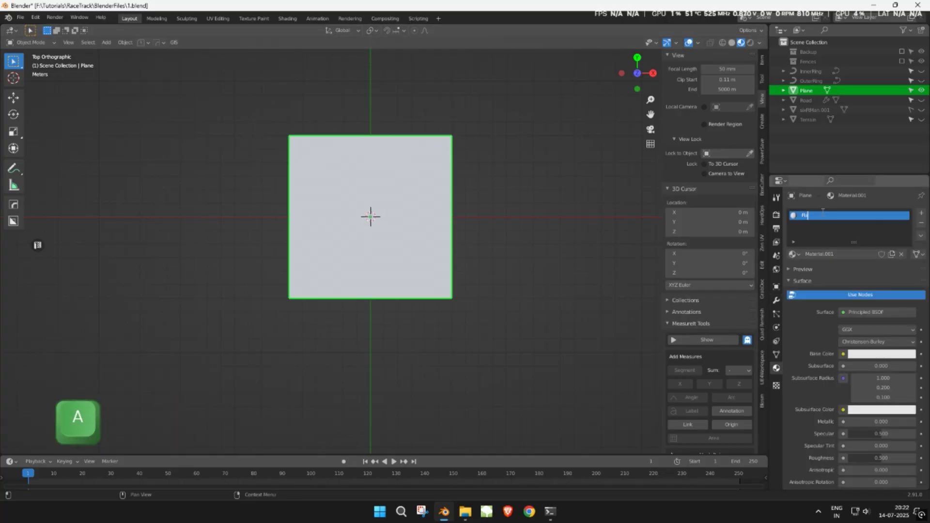
In the Shading workspace, bring 1.png from the RaceTrack Textures folder into the Flags material and link its Color to Base Color.
{"action": "left_click", "coordinate": [287, 18]}
{"action": "left_click", "coordinate": [444, 337]}
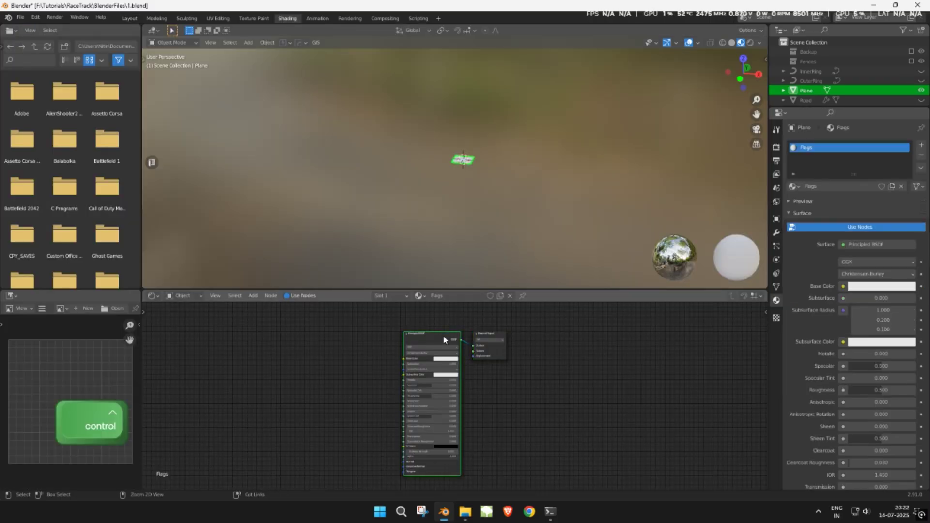
{"action": "double_click", "coordinate": [494, 16]}
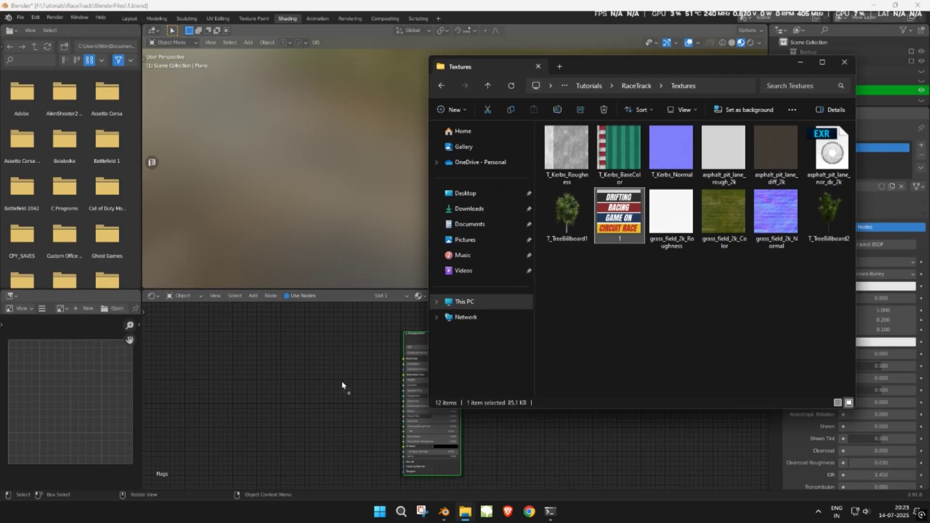
{"action": "left_click_drag", "start_coordinate": [342, 385], "coordinate": [342, 386]}
{"action": "left_click", "coordinate": [317, 353]}
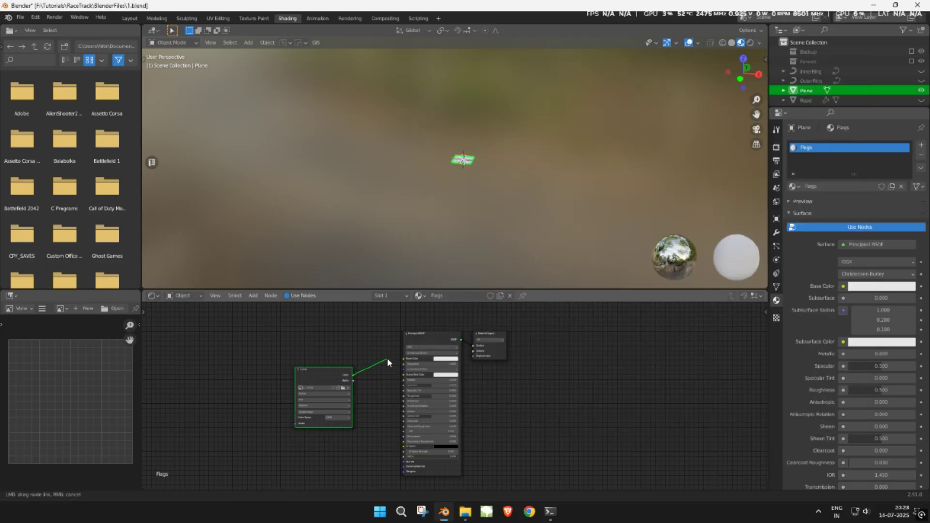
{"action": "left_click_drag", "start_coordinate": [403, 357], "coordinate": [404, 359]}
{"action": "scroll", "coordinate": [466, 173], "scroll_direction": "up", "scroll_amount": 6}
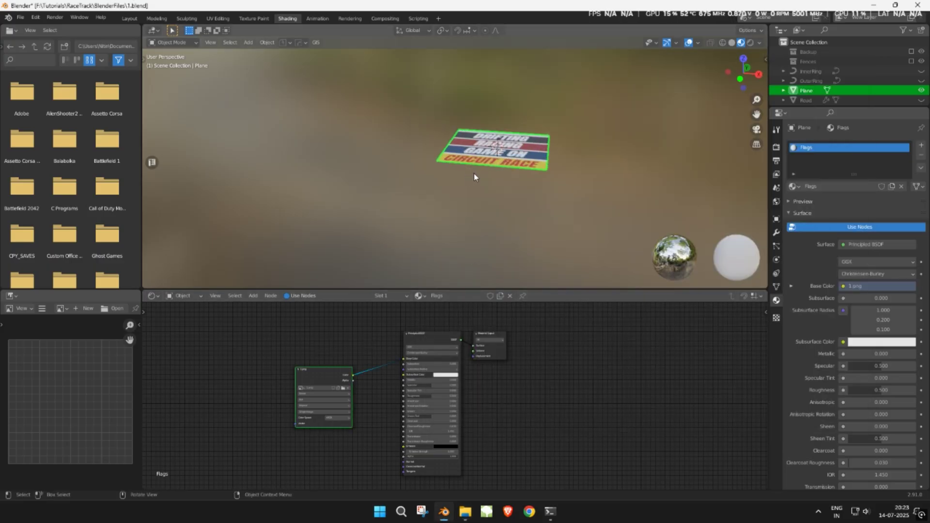
{"action": "middle_click_drag", "start_coordinate": [474, 174], "coordinate": [511, 207]}
{"action": "scroll", "coordinate": [512, 211], "scroll_direction": "up", "scroll_amount": 3}
{"action": "middle_click_drag", "start_coordinate": [628, 219], "coordinate": [448, 148]}
{"action": "middle_click_drag", "start_coordinate": [448, 147], "coordinate": [443, 208], "text": "shift"}
{"action": "scroll", "coordinate": [446, 223], "scroll_direction": "up", "scroll_amount": 3}
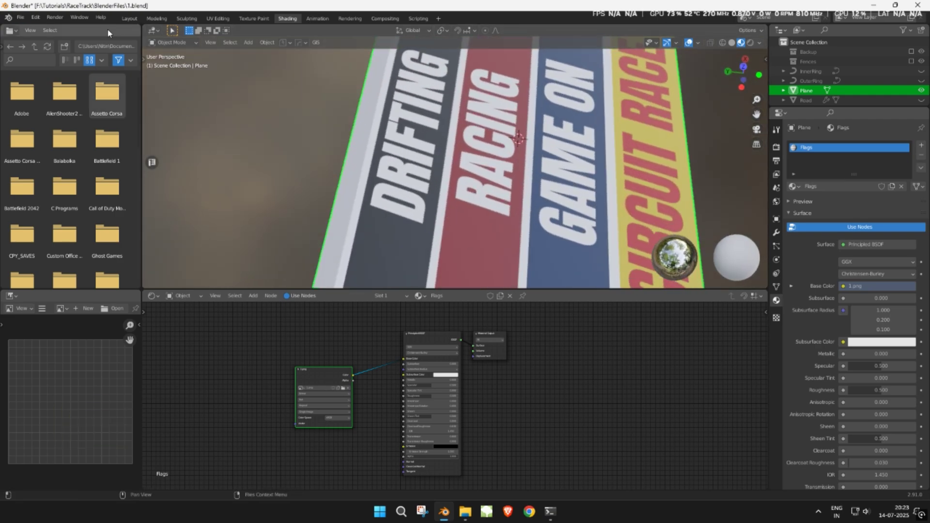
In the Layout workspace, add a horizontal loop cut across the plane where the uppermost white strip meets the DRIFTING banner.
{"action": "left_click", "coordinate": [130, 20]}
{"action": "scroll", "coordinate": [384, 196], "scroll_direction": "up", "scroll_amount": 2}
{"action": "left_click_drag", "start_coordinate": [877, 436], "coordinate": [833, 437]}
{"action": "key", "text": "Tab"}
{"action": "key", "text": "ctrl+r"}
{"action": "left_click", "coordinate": [246, 181]}
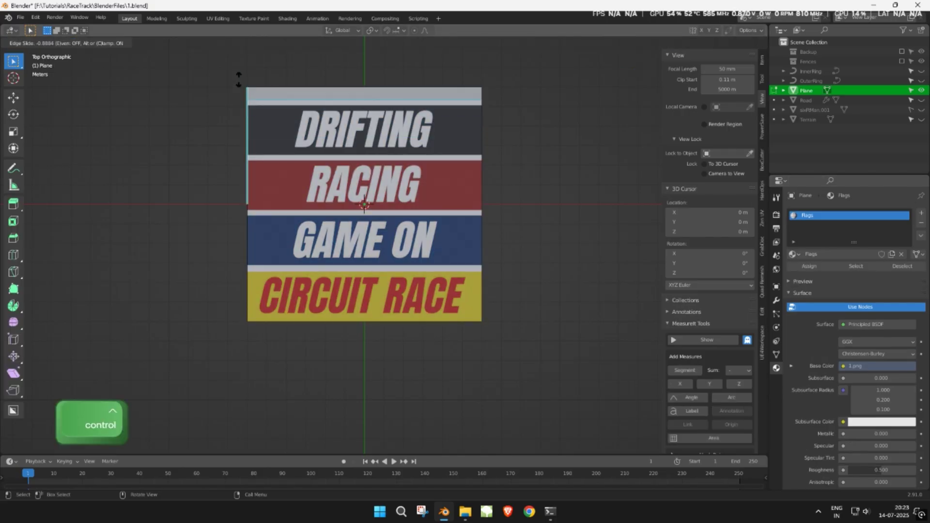
{"action": "left_click", "coordinate": [236, 44]}
Add horizontal loop cuts along the white strip between the DRIFTING and RACING banners, dissolving surplus geometry.
{"action": "scroll", "coordinate": [194, 121], "scroll_direction": "up", "scroll_amount": 3}
{"action": "scroll", "coordinate": [172, 141], "scroll_direction": "down", "scroll_amount": 2}
{"action": "key", "text": "ctrl+r"}
{"action": "left_click", "coordinate": [217, 181]}
{"action": "left_click", "coordinate": [216, 116]}
{"action": "key", "text": "ctrl+r"}
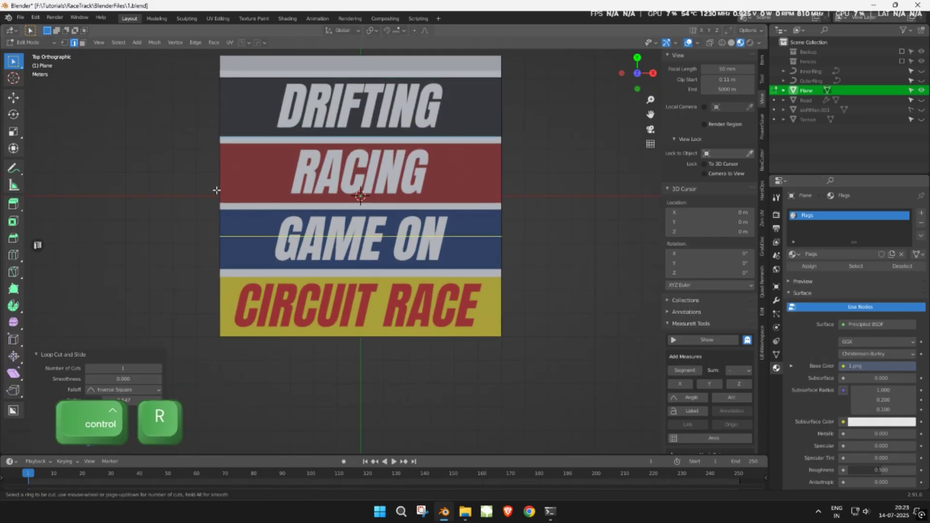
{"action": "left_click", "coordinate": [247, 208]}
{"action": "left_click", "coordinate": [216, 92]}
{"action": "key", "text": "ctrl+r"}
{"action": "key", "text": "ctrl+x"}
{"action": "left_click", "coordinate": [247, 107]}
{"action": "middle_click_drag", "start_coordinate": [247, 106], "coordinate": [253, 151], "text": "shift"}
Add horizontal loop cuts along the white strips above the GAME ON and CIRCUIT RACE banners.
{"action": "left_click", "coordinate": [262, 305]}
{"action": "key", "text": "ctrl+r"}
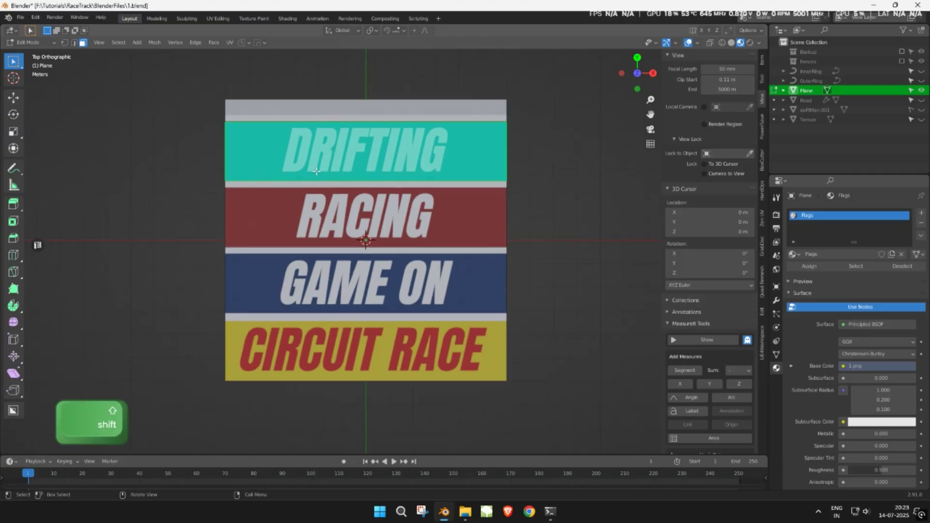
{"action": "left_click", "coordinate": [262, 313]}
{"action": "left_click", "coordinate": [260, 312]}
{"action": "key", "text": "ctrl+r"}
{"action": "left_click", "coordinate": [234, 287]}
{"action": "left_click", "coordinate": [226, 261]}
{"action": "key", "text": "ctrl+r"}
{"action": "left_click", "coordinate": [231, 327]}
{"action": "left_click", "coordinate": [227, 301]}
Separate the CIRCUIT RACE and GAME ON banners, each with its white strip, into their own objects.
{"action": "key", "text": "3"}
{"action": "left_click", "coordinate": [271, 340]}
{"action": "key", "text": "p"}
{"action": "left_click", "coordinate": [291, 290]}
{"action": "key", "text": "p"}
{"action": "key", "text": "Tab"}
{"action": "key", "text": "Tab"}
Slide the banner's dividing edge into line with the texture and separate the RACING banner with its white strip.
{"action": "scroll", "coordinate": [442, 230], "scroll_direction": "up", "scroll_amount": 3}
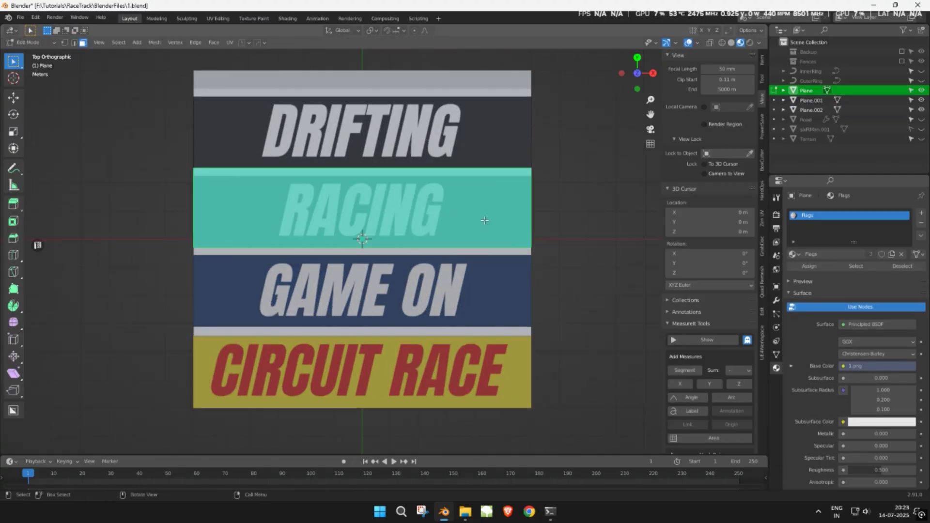
{"action": "left_click", "coordinate": [542, 160]}
{"action": "key", "text": "2"}
{"action": "left_click", "coordinate": [370, 140]}
{"action": "key", "text": "g"}
{"action": "key", "text": "g"}
{"action": "left_click", "coordinate": [368, 175]}
{"action": "key", "text": "p"}
Slide the DRIFTING banner's upper edge into line, separate the banner into its own object, and delete the leftover plane.
{"action": "middle_click_drag", "start_coordinate": [398, 208], "coordinate": [414, 286], "text": "shift"}
{"action": "key", "text": "g"}
{"action": "key", "text": "g"}
{"action": "left_click", "coordinate": [360, 242]}
{"action": "key", "text": "3"}
{"action": "left_click", "coordinate": [357, 161]}
{"action": "key", "text": "p"}
{"action": "left_click", "coordinate": [357, 161]}
{"action": "key", "text": "Tab"}
{"action": "key", "text": "x"}
Open all four banners for editing together and extrude the DRIFTING banner's upper edge into a narrow pole strip.
{"action": "scroll", "coordinate": [369, 194], "scroll_direction": "down", "scroll_amount": 3}
{"action": "left_click", "coordinate": [372, 226]}
{"action": "left_click", "coordinate": [375, 272], "text": "shift"}
{"action": "left_click", "coordinate": [378, 339], "text": "shift"}
{"action": "left_click", "coordinate": [385, 405], "text": "shift"}
{"action": "key", "text": "Tab"}
{"action": "scroll", "coordinate": [393, 405], "scroll_direction": "up", "scroll_amount": 2}
{"action": "middle_click_drag", "start_coordinate": [388, 123], "coordinate": [420, 247], "text": "shift"}
{"action": "left_click", "coordinate": [423, 152], "text": "shift"}
{"action": "key", "text": "e"}
{"action": "left_click", "coordinate": [422, 72]}
Extrude the short end edges of all four pole strips about 5 m along negative X, beyond the banners.
{"action": "left_click", "coordinate": [200, 150]}
{"action": "left_click", "coordinate": [199, 245], "text": "shift"}
{"action": "middle_click_drag", "start_coordinate": [200, 249], "coordinate": [256, 98], "text": "shift"}
{"action": "left_click", "coordinate": [257, 190], "text": "shift"}
{"action": "left_click", "coordinate": [257, 287], "text": "shift"}
{"action": "scroll", "coordinate": [271, 289], "scroll_direction": "down", "scroll_amount": 4}
{"action": "key", "text": "e"}
{"action": "key", "text": "x"}
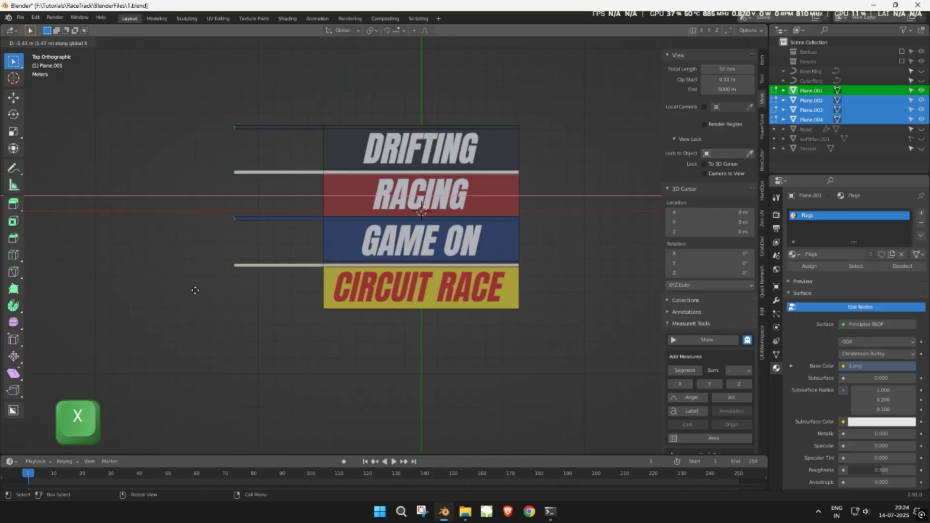
{"action": "left_click", "coordinate": [198, 289]}
Select the full length of all four pole strips and unwrap their faces.
{"action": "scroll", "coordinate": [209, 286], "scroll_direction": "up", "scroll_amount": 3}
{"action": "left_click", "coordinate": [270, 279], "text": "alt"}
{"action": "left_click", "coordinate": [267, 199], "text": "alt+shift"}
{"action": "middle_click_drag", "start_coordinate": [271, 177], "coordinate": [247, 283], "text": "shift"}
{"action": "left_click", "coordinate": [278, 224], "text": "alt+shift"}
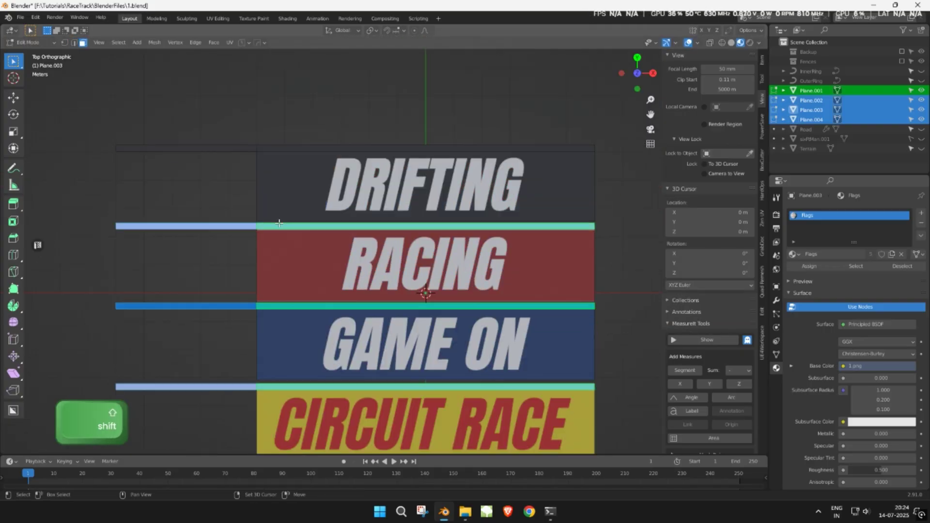
{"action": "left_click", "coordinate": [277, 149], "text": "alt+shift"}
{"action": "key", "text": "u"}
{"action": "key", "text": "u"}
In the UV Editing workspace, rotate, scale and move the pole strips' UVs onto the texture's white area.
{"action": "left_click", "coordinate": [218, 19]}
{"action": "key", "text": "r"}
{"action": "left_click", "coordinate": [180, 266]}
{"action": "scroll", "coordinate": [189, 269], "scroll_direction": "up", "scroll_amount": 3}
{"action": "key", "text": "g"}
{"action": "left_click", "coordinate": [295, 131]}
{"action": "key", "text": "s"}
{"action": "key", "text": "g"}
{"action": "left_click", "coordinate": [184, 325]}
Back in the Layout workspace, snap the 3D cursor to the DRIFTING flag's pole base and set its origin there.
{"action": "left_click", "coordinate": [129, 18]}
{"action": "key", "text": "Tab"}
{"action": "left_click", "coordinate": [334, 208]}
{"action": "key", "text": "Tab"}
{"action": "scroll", "coordinate": [242, 194], "scroll_direction": "down", "scroll_amount": 2}
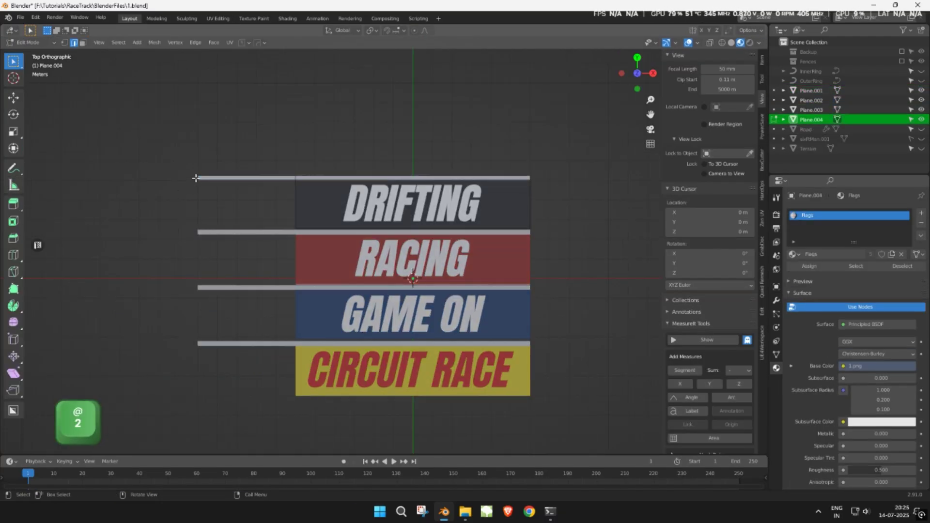
{"action": "left_click", "coordinate": [196, 178]}
{"action": "key", "text": "shift+s"}
{"action": "key", "text": "Tab"}
{"action": "left_click", "coordinate": [125, 42]}
{"action": "left_click", "coordinate": [240, 88]}
Set the origins of the RACING and GAME ON flags to the 3D cursor snapped to their pole bases.
{"action": "key", "text": "Tab"}
{"action": "left_click", "coordinate": [240, 87]}
{"action": "key", "text": "shift+s"}
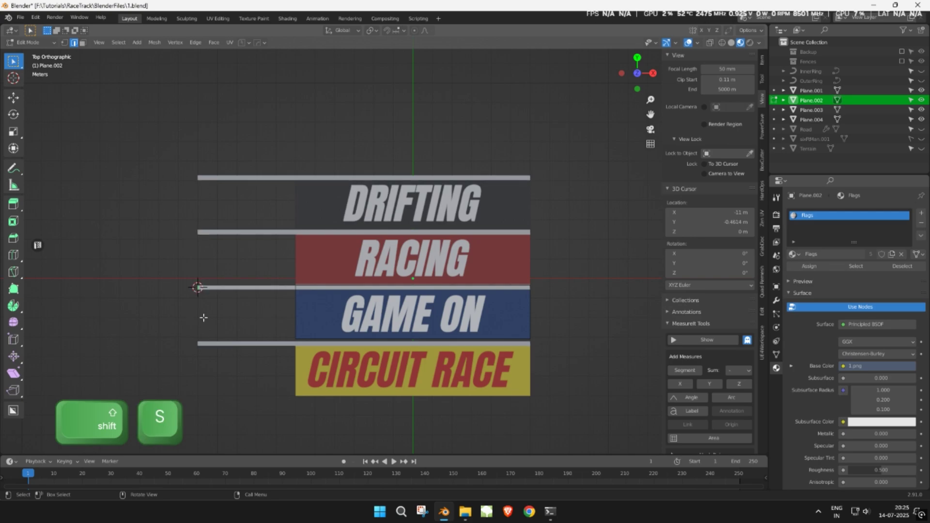
{"action": "key", "text": "Tab"}
{"action": "left_click", "coordinate": [125, 42]}
{"action": "mouse_move", "coordinate": [145, 62]}
{"action": "left_click", "coordinate": [259, 83]}
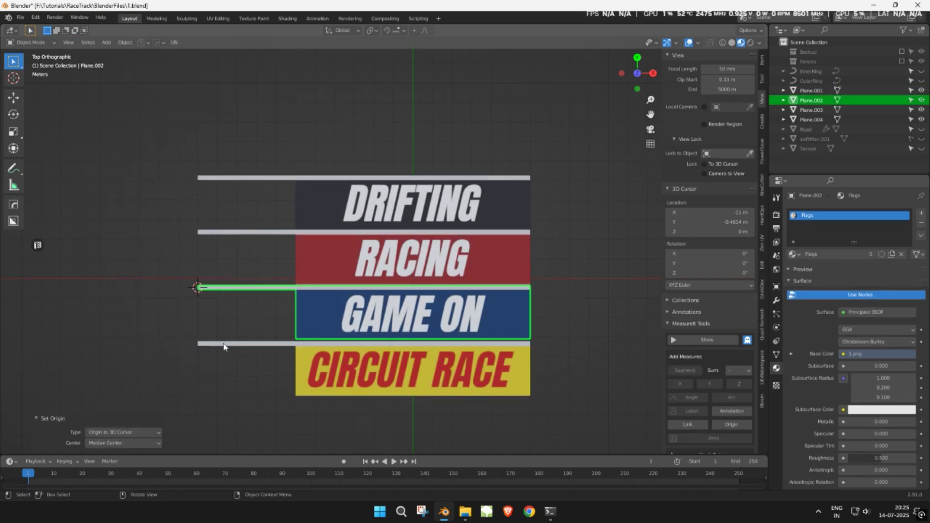
Snap the 3D cursor to the CIRCUIT RACE flag's pole base and set the flag's origin there.
{"action": "left_click", "coordinate": [223, 344]}
{"action": "key", "text": "Tab"}
{"action": "key", "text": "shift+s"}
{"action": "key", "text": "Tab"}
{"action": "left_click", "coordinate": [126, 43]}
Move all four flags to the world origin and rotate them upright in front view.
{"action": "key", "text": "a"}
{"action": "key", "text": "shift+s"}
{"action": "middle_click_drag", "start_coordinate": [470, 333], "coordinate": [480, 227]}
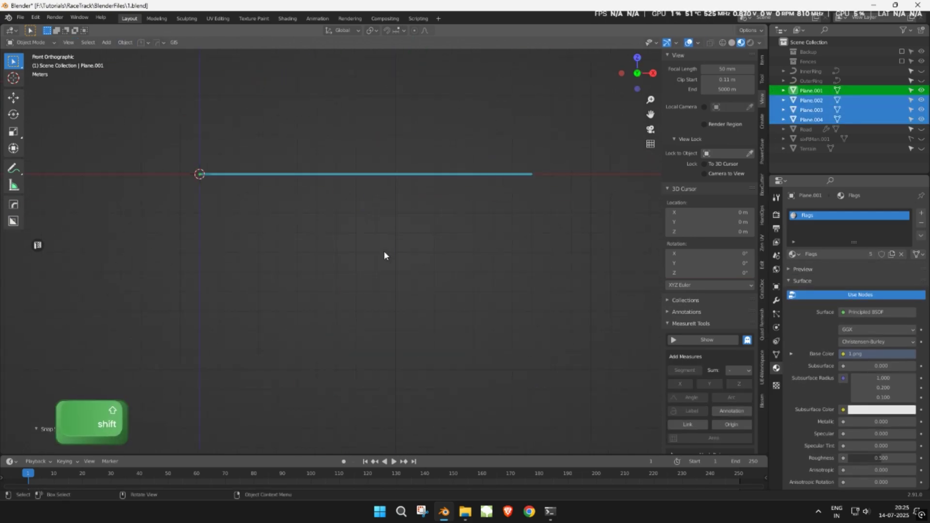
{"action": "middle_click_drag", "start_coordinate": [384, 256], "coordinate": [447, 339], "text": "shift"}
{"action": "key", "text": "r"}
{"action": "left_click", "coordinate": [337, 63]}
Rotate all four upright flags about the global Z axis in snapped increments, and apply their rotation and scale.
{"action": "middle_click_drag", "start_coordinate": [334, 173], "coordinate": [440, 291]}
{"action": "key", "text": "r"}
{"action": "key", "text": "z"}
{"action": "key", "text": "ctrl"}
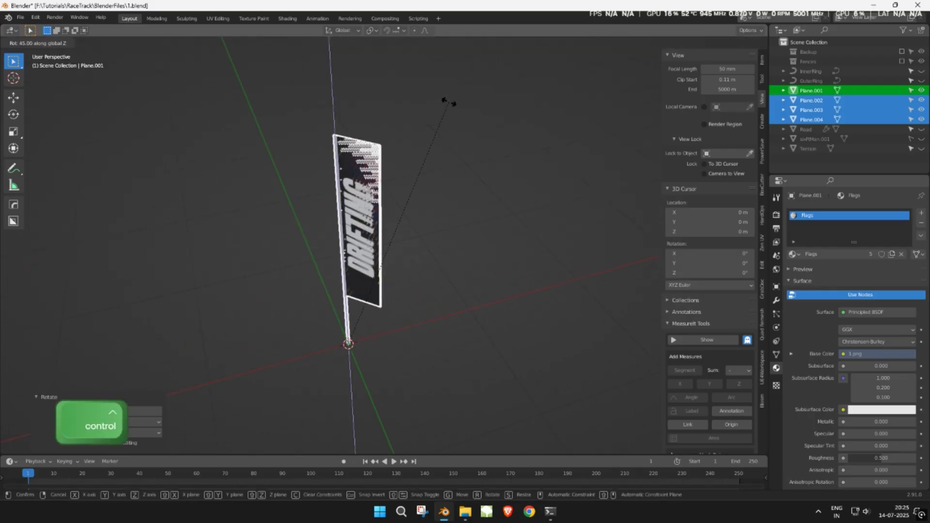
{"action": "key", "text": "ctrl+a"}
{"action": "left_click", "coordinate": [421, 129]}
Hide the sidebar and batch-rename the four selected flag objects to Flags.
{"action": "key", "text": "n"}
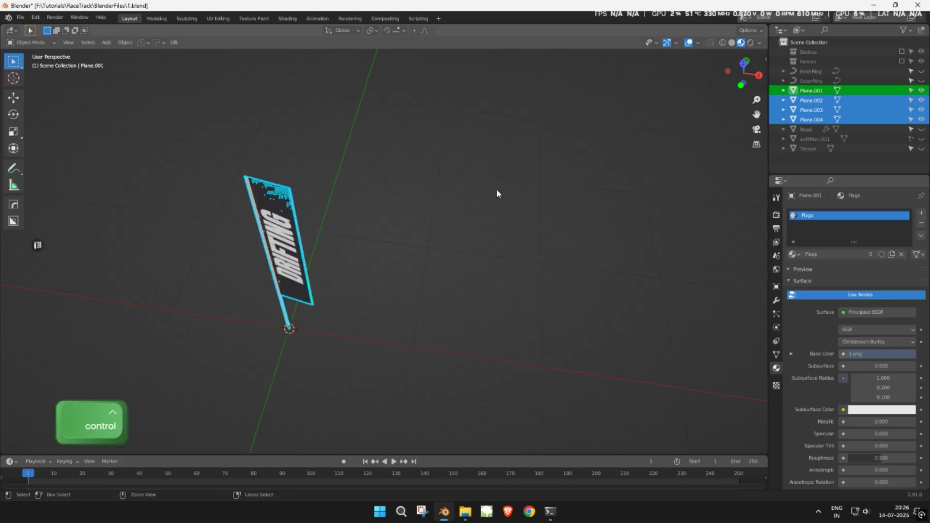
{"action": "key", "text": "ctrl+F2"}
{"action": "left_click", "coordinate": [471, 263]}
{"action": "key", "text": "Return"}
{"action": "key", "text": "Return"}
Move the four flag objects into a new collection named Flags.
{"action": "right_click", "coordinate": [352, 264]}
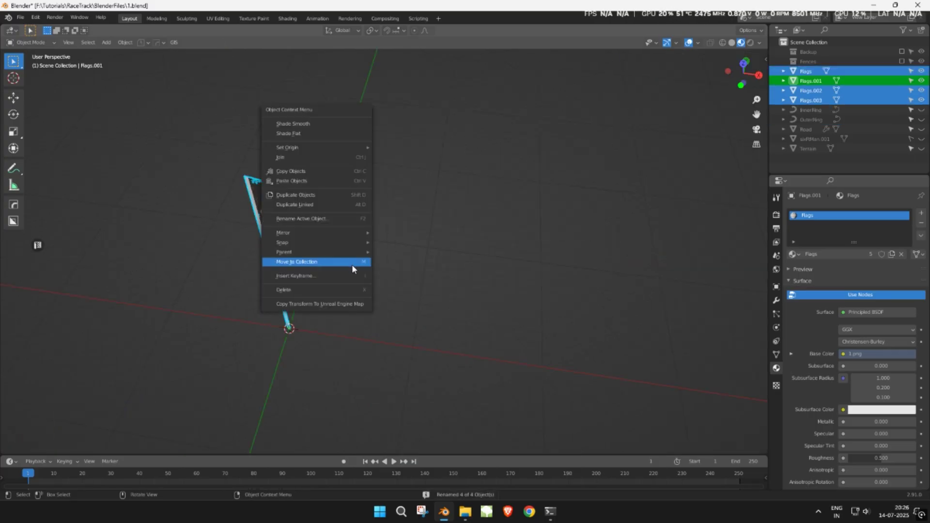
{"action": "left_click", "coordinate": [351, 265]}
{"action": "left_click", "coordinate": [354, 263]}
{"action": "type", "text": "Flags"}
{"action": "key", "text": "Return"}
{"action": "key", "text": "Return"}
Unhide the InnerRing curve and add an Array modifier to the DRIFTING flag with count 6 and relative X factor 5.3.
{"action": "left_click", "coordinate": [353, 263]}
{"action": "left_click", "coordinate": [809, 82]}
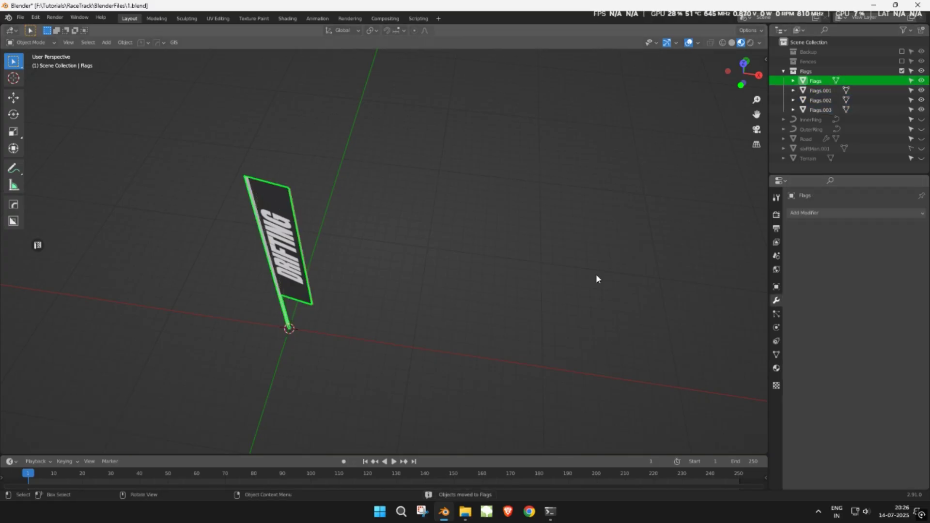
{"action": "left_click", "coordinate": [855, 212]}
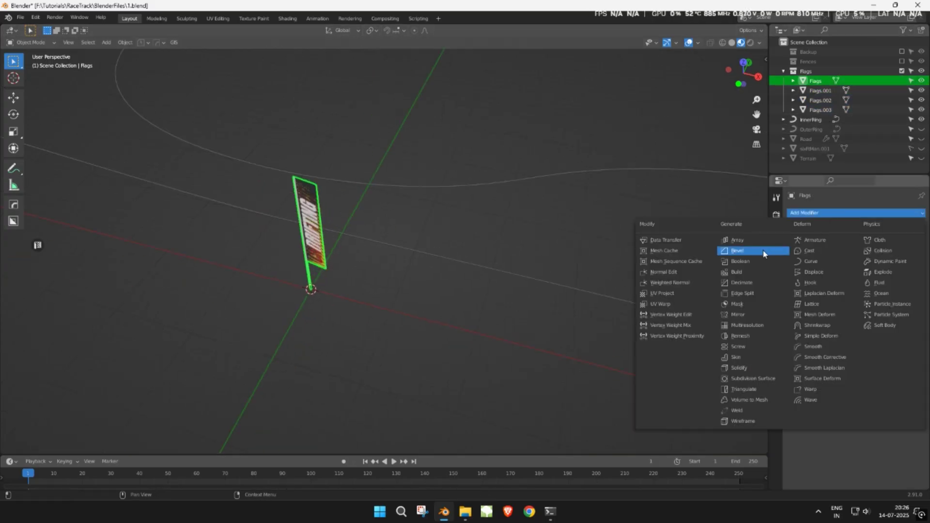
{"action": "left_click", "coordinate": [712, 254]}
{"action": "left_click_drag", "start_coordinate": [867, 307], "coordinate": [901, 306]}
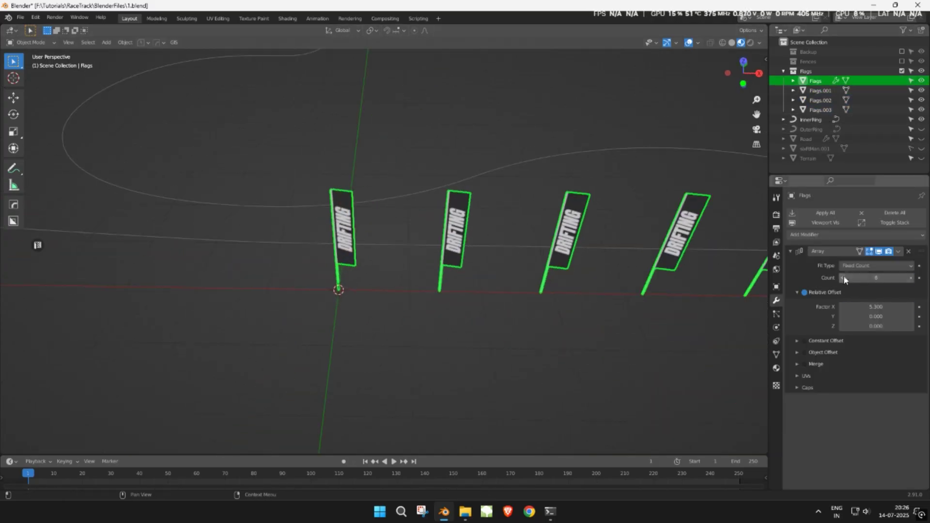
Add a Curve modifier to the DRIFTING flag with InnerRing as its curve object.
{"action": "left_click", "coordinate": [855, 234]}
{"action": "left_click", "coordinate": [813, 283]}
{"action": "left_click", "coordinate": [876, 415]}
{"action": "left_click", "coordinate": [858, 317]}
Rotate the DRIFTING flag 55° about the global Z axis and apply its rotation and scale.
{"action": "middle_click_drag", "start_coordinate": [514, 194], "coordinate": [291, 175]}
{"action": "scroll", "coordinate": [436, 189], "scroll_direction": "up", "scroll_amount": 3}
{"action": "key", "text": "Tab"}
{"action": "key", "text": "r"}
{"action": "key", "text": "z"}
{"action": "left_click", "coordinate": [392, 97]}
{"action": "key", "text": "Tab"}
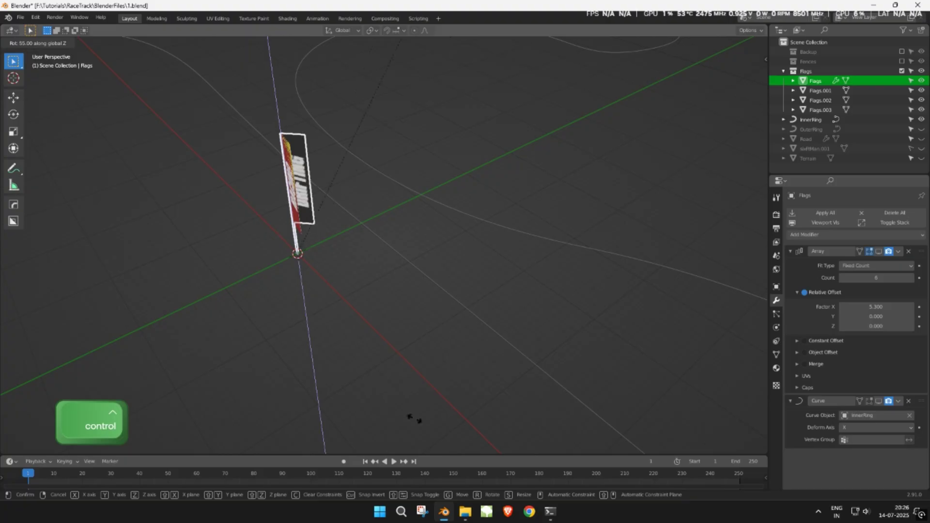
{"action": "key", "text": "ctrl+a"}
{"action": "left_click", "coordinate": [255, 234]}
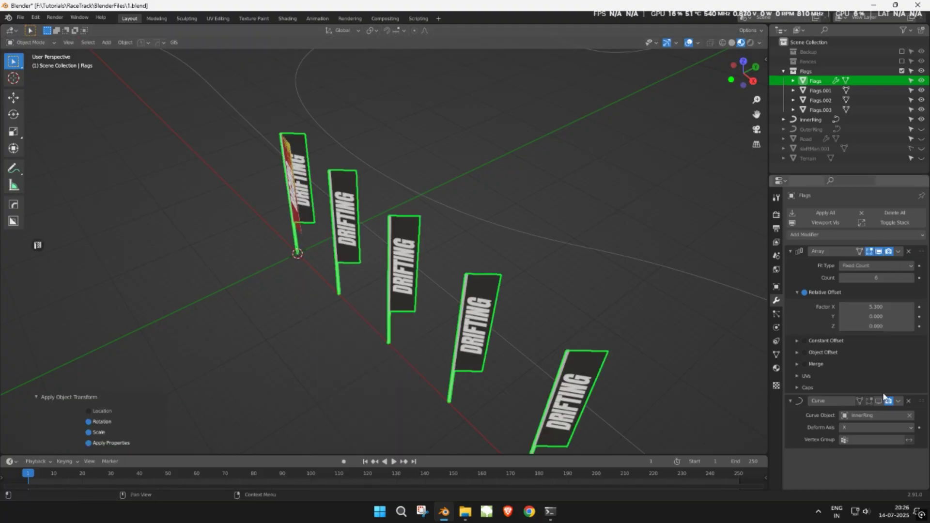
Set the DRIFTING flag's Array modifier to count 30 and relative X factor 12.2.
{"action": "middle_click_drag", "start_coordinate": [255, 234], "coordinate": [523, 319]}
{"action": "key", "text": "ctrl+a"}
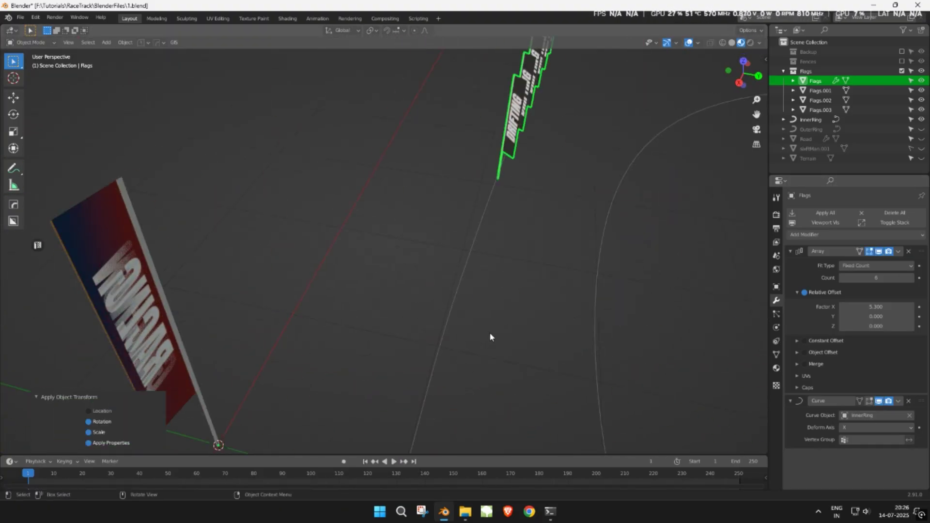
{"action": "left_click_drag", "start_coordinate": [876, 306], "coordinate": [915, 306]}
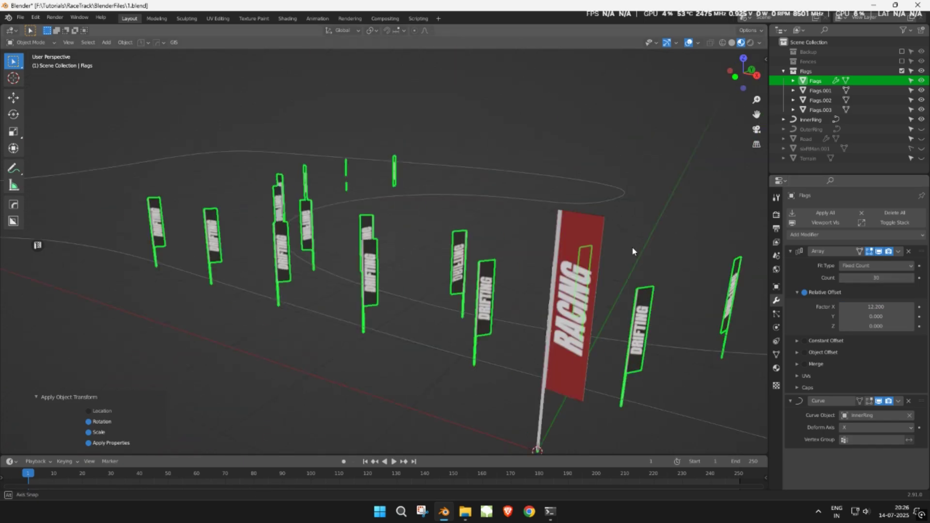
{"action": "scroll", "coordinate": [562, 298], "scroll_direction": "down", "scroll_amount": 3}
{"action": "middle_click_drag", "start_coordinate": [632, 252], "coordinate": [565, 301]}
{"action": "scroll", "coordinate": [564, 300], "scroll_direction": "down", "scroll_amount": 2}
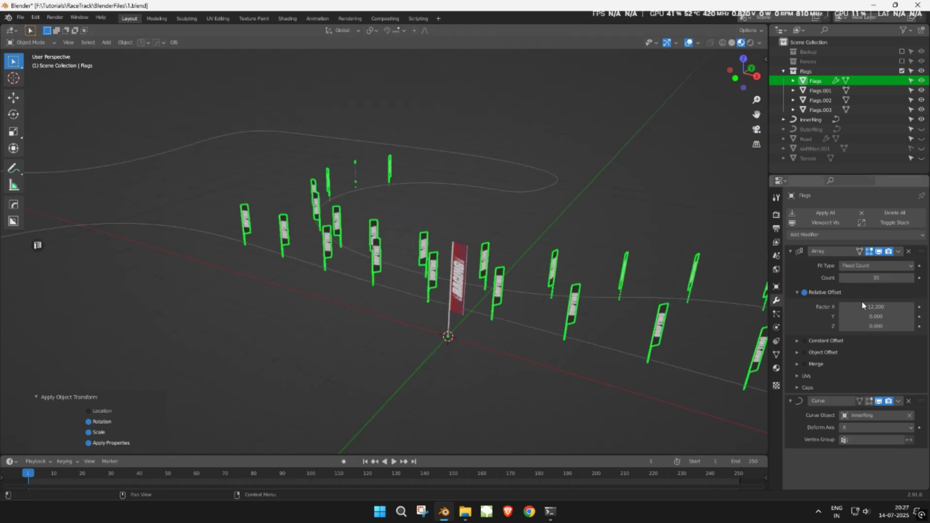
Unhide the Terrain and Road objects and reduce the DRIFTING flag's array count to 14.
{"action": "left_click", "coordinate": [921, 159]}
{"action": "left_click", "coordinate": [922, 139]}
{"action": "middle_click_drag", "start_coordinate": [552, 188], "coordinate": [573, 268]}
{"action": "scroll", "coordinate": [484, 157], "scroll_direction": "up", "scroll_amount": 3}
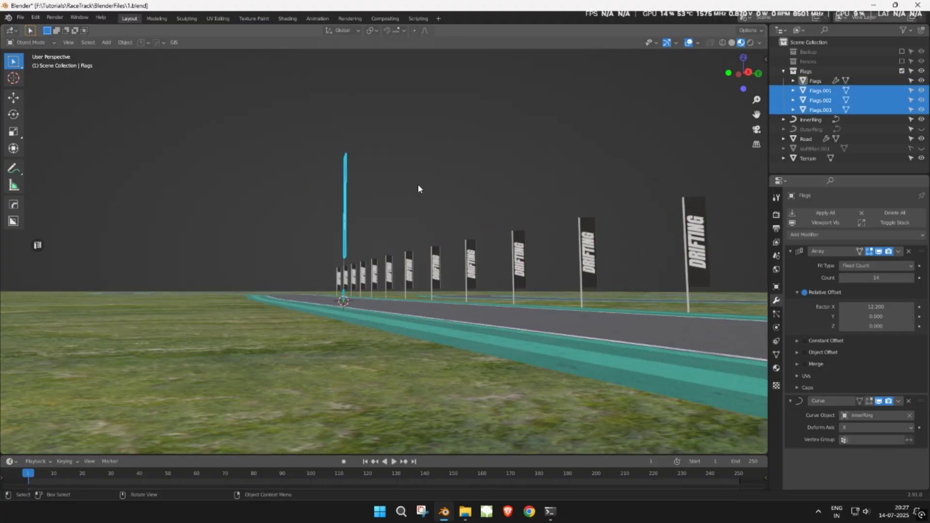
Scale down Flags.001, Flags.002 and Flags.003 and apply their transform.
{"action": "key", "text": "s"}
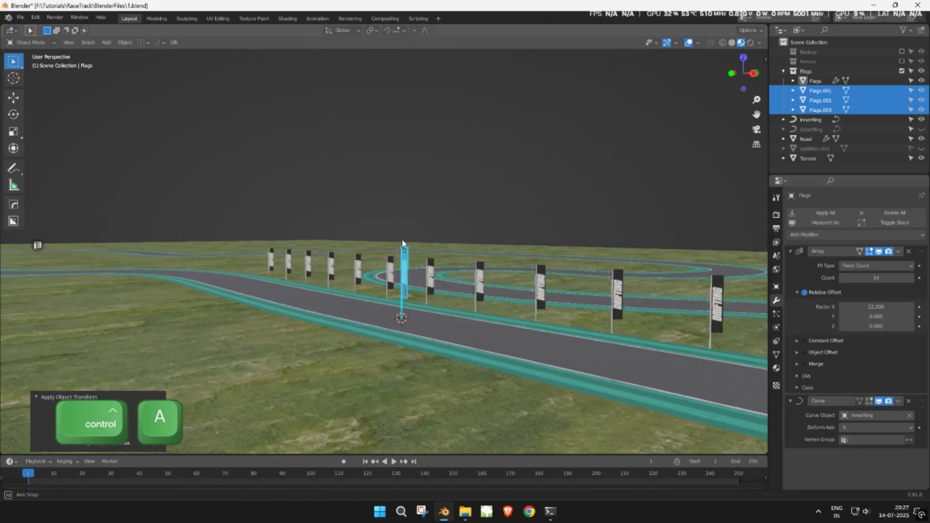
{"action": "key", "text": "ctrl+a"}
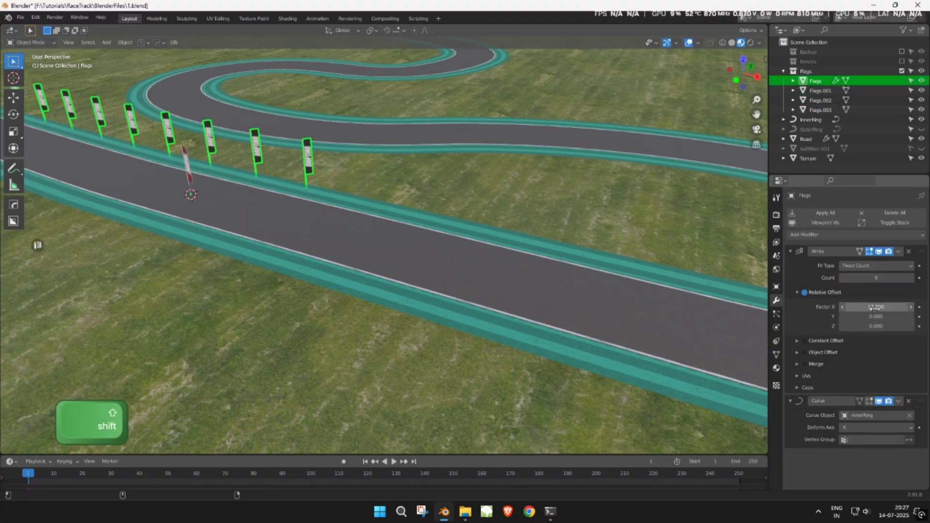
Set the DRIFTING array's count to 9, increase its relative X factor, and collapse both modifier panels.
{"action": "left_click_drag", "start_coordinate": [875, 308], "coordinate": [914, 309], "text": "shift"}
{"action": "left_click_drag", "start_coordinate": [790, 251], "coordinate": [790, 266]}
{"action": "middle_click_drag", "start_coordinate": [289, 202], "coordinate": [381, 141]}
Apply the other three flags' transforms and copy the DRIFTING flag's Array and Curve modifiers onto them.
{"action": "left_click", "coordinate": [285, 185]}
{"action": "left_click_drag", "start_coordinate": [381, 141], "coordinate": [426, 182]}
{"action": "key", "text": "ctrl+a"}
{"action": "left_click", "coordinate": [431, 174]}
{"action": "left_click", "coordinate": [401, 158]}
{"action": "left_click", "coordinate": [340, 182], "text": "shift"}
{"action": "key", "text": "ctrl+l"}
{"action": "left_click", "coordinate": [339, 195]}
Adjust the height of the flags along the Z axis to sit on the track edge.
{"action": "middle_click_drag", "start_coordinate": [340, 195], "coordinate": [398, 117]}
{"action": "key", "text": "g"}
{"action": "key", "text": "z"}
{"action": "left_click", "coordinate": [399, 130]}
Rotate the geometry of Flags.001, Flags.002 and Flags.003 about the Z axis in Edit Mode.
{"action": "left_click", "coordinate": [820, 91]}
{"action": "left_click", "coordinate": [821, 110], "text": "shift"}
{"action": "middle_click_drag", "start_coordinate": [601, 145], "coordinate": [531, 203]}
{"action": "key", "text": "Tab"}
{"action": "key", "text": "a"}
{"action": "key", "text": "r"}
{"action": "key", "text": "z"}
{"action": "left_click", "coordinate": [523, 194]}
{"action": "key", "text": "Tab"}
Shift the geometry of the three flags along X in Edit Mode to line up beside the DRIFTING flags.
{"action": "key", "text": "Tab"}
{"action": "key", "text": "a"}
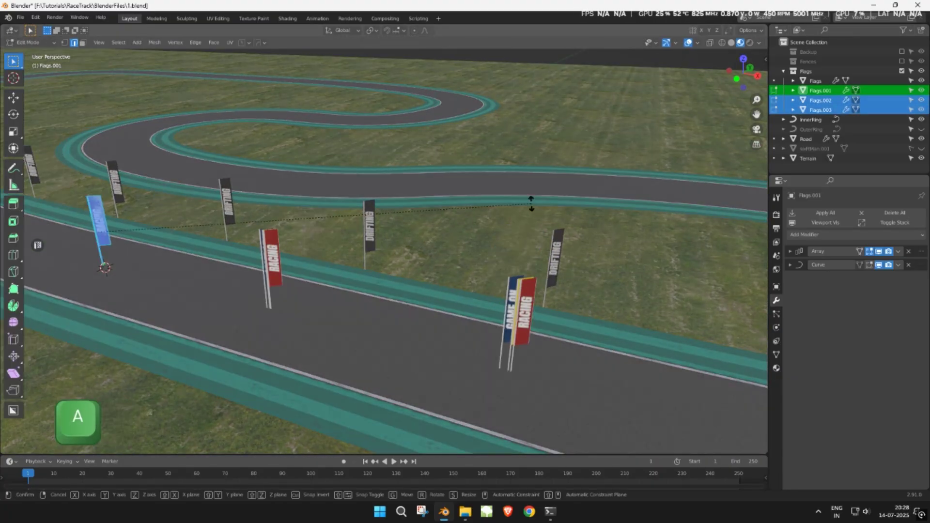
{"action": "key", "text": "g"}
{"action": "key", "text": "x"}
{"action": "left_click", "coordinate": [466, 154]}
{"action": "key", "text": "Tab"}
{"action": "middle_click_drag", "start_coordinate": [466, 154], "coordinate": [409, 158]}
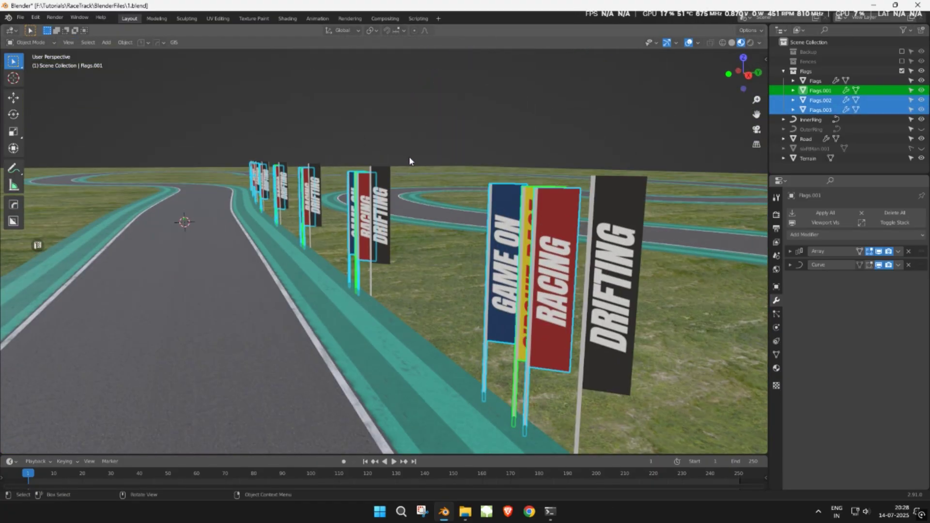
{"action": "middle_click_drag", "start_coordinate": [361, 196], "coordinate": [400, 215]}
Slide the Flags.001 CIRCUIT RACE array along X to a separate stretch of the track.
{"action": "left_click", "coordinate": [820, 90]}
{"action": "scroll", "coordinate": [494, 244], "scroll_direction": "down", "scroll_amount": 5}
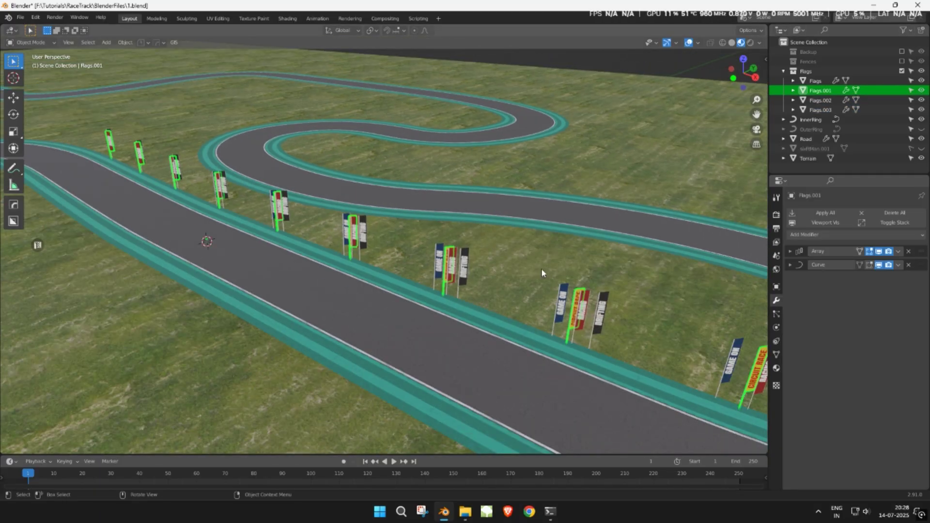
{"action": "middle_click_drag", "start_coordinate": [494, 244], "coordinate": [454, 265]}
{"action": "key", "text": "g"}
{"action": "key", "text": "x"}
{"action": "left_click", "coordinate": [389, 96]}
Slide the Flags.003 array along the track around the S-bend, moving it about 428 m on X.
{"action": "scroll", "coordinate": [399, 326], "scroll_direction": "up", "scroll_amount": 3}
{"action": "left_click", "coordinate": [820, 110]}
{"action": "middle_click_drag", "start_coordinate": [399, 213], "coordinate": [369, 257]}
{"action": "key", "text": "g"}
{"action": "key", "text": "x"}
{"action": "left_click", "coordinate": [538, 61]}
{"action": "middle_click_drag", "start_coordinate": [538, 60], "coordinate": [539, 194]}
{"action": "key", "text": "g"}
{"action": "left_click", "coordinate": [242, 383]}
{"action": "scroll", "coordinate": [295, 193], "scroll_direction": "up", "scroll_amount": 1}
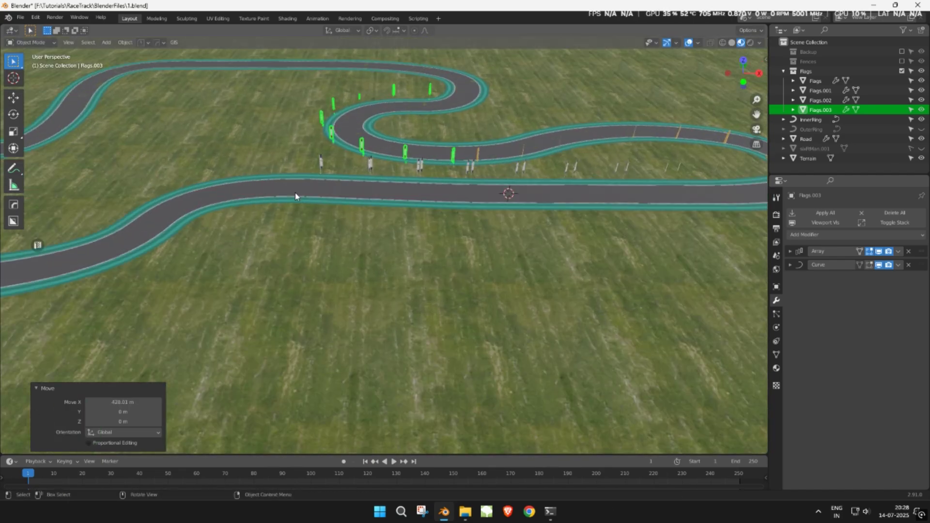
Slide the Flags.002 array along X to its own stretch of the inner track edge.
{"action": "middle_click_drag", "start_coordinate": [295, 192], "coordinate": [248, 214]}
{"action": "middle_click_drag", "start_coordinate": [436, 167], "coordinate": [359, 165], "text": "shift"}
{"action": "left_click", "coordinate": [345, 174]}
{"action": "key", "text": "g"}
{"action": "left_click", "coordinate": [528, 384]}
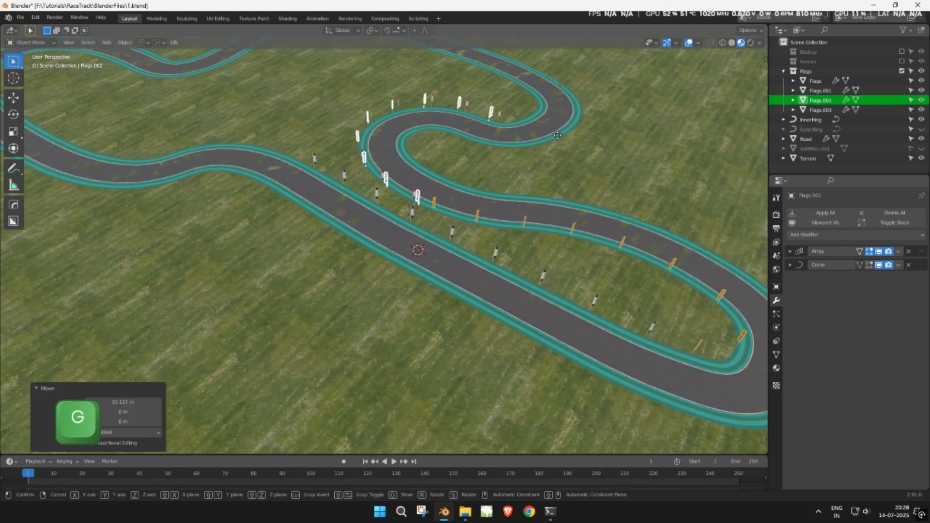
Duplicate the DRIFTING flag array along X onto the empty stretch leading into the far bend.
{"action": "middle_click_drag", "start_coordinate": [528, 385], "coordinate": [462, 263]}
{"action": "left_click", "coordinate": [450, 216]}
{"action": "key", "text": "shift+d"}
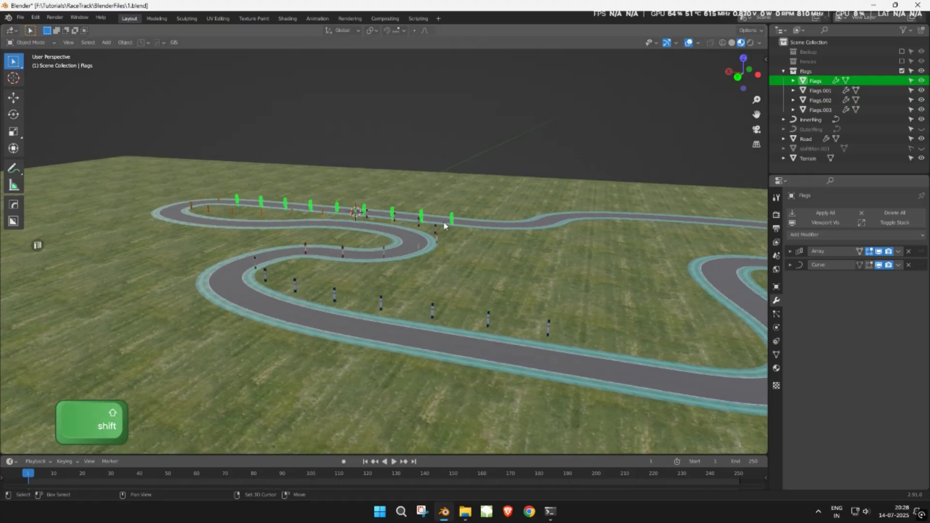
{"action": "key", "text": "x"}
{"action": "left_click", "coordinate": [664, 226]}
Duplicate two more flag arrays along X to fill further empty stretches of the inner track edge.
{"action": "middle_click_drag", "start_coordinate": [664, 226], "coordinate": [228, 202]}
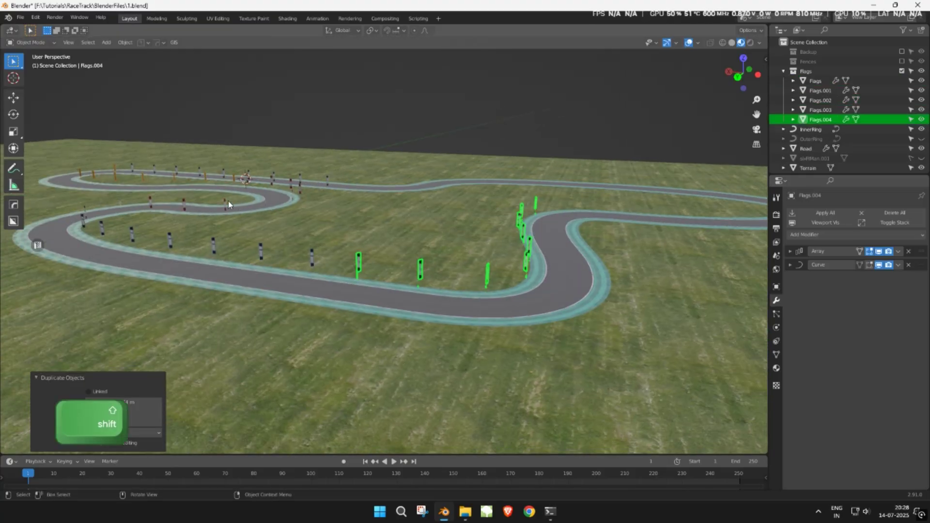
{"action": "key", "text": "shift+d"}
{"action": "key", "text": "x"}
{"action": "left_click", "coordinate": [450, 215]}
{"action": "middle_click_drag", "start_coordinate": [451, 214], "coordinate": [412, 195]}
{"action": "key", "text": "shift+d"}
{"action": "left_click", "coordinate": [278, 181]}
Apply the Array and Curve modifiers on all seven flag objects and save the file.
{"action": "middle_click_drag", "start_coordinate": [277, 181], "coordinate": [523, 216]}
{"action": "left_click", "coordinate": [790, 250]}
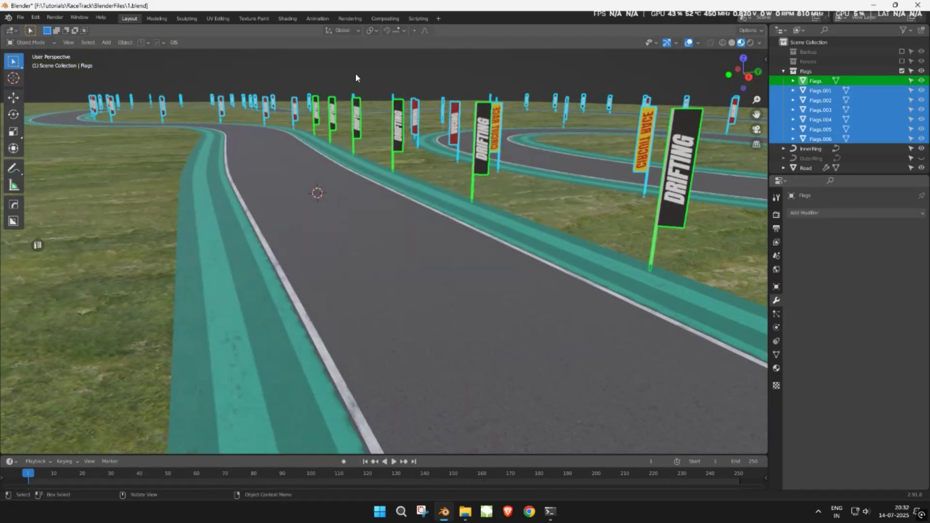
{"action": "left_click", "coordinate": [429, 91]}
{"action": "middle_click_drag", "start_coordinate": [425, 92], "coordinate": [581, 141]}
{"action": "scroll", "coordinate": [436, 113], "scroll_direction": "down", "scroll_amount": 3}
{"action": "key", "text": "ctrl+s"}
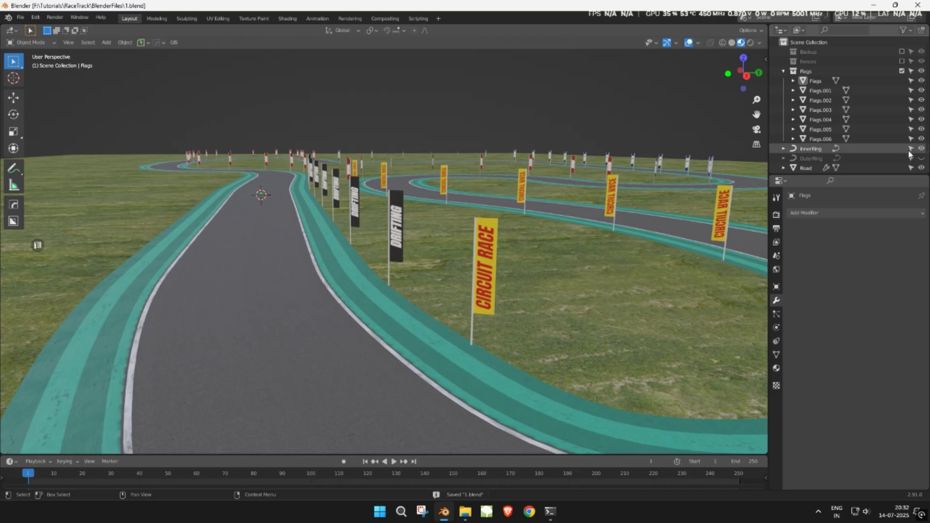
Enable the Fences collection, switch the viewport to Solid shading, and save the file.
{"action": "left_click", "coordinate": [901, 62]}
{"action": "scroll", "coordinate": [608, 116], "scroll_direction": "up", "scroll_amount": 3}
{"action": "middle_click_drag", "start_coordinate": [608, 117], "coordinate": [578, 142]}
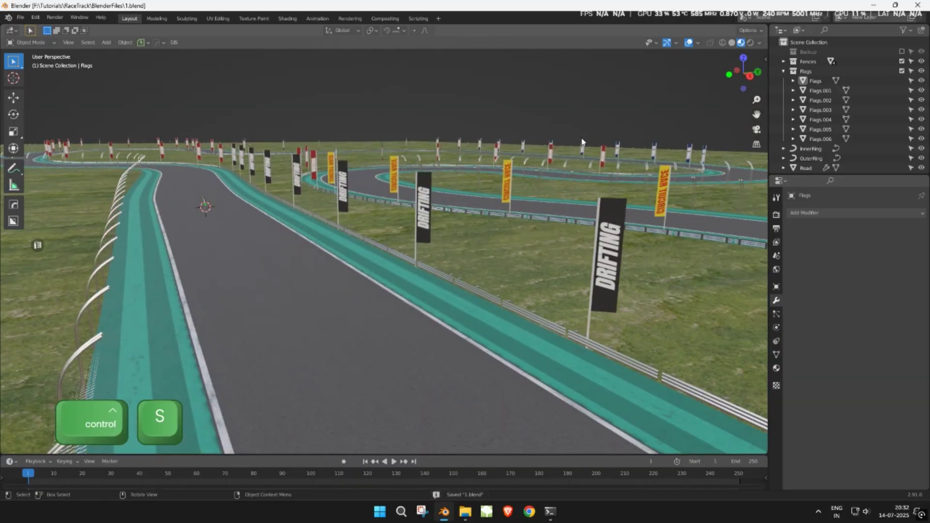
{"action": "key", "text": "z"}
{"action": "scroll", "coordinate": [616, 137], "scroll_direction": "down", "scroll_amount": 5}
{"action": "key", "text": "ctrl+s"}
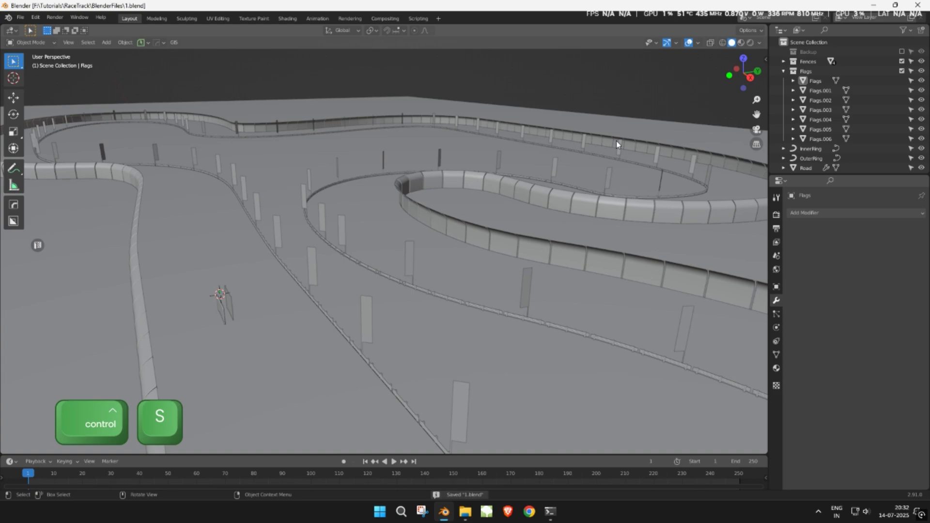
Set the Road material's viewport display color to near-black with a value of about 0.15.
{"action": "left_click", "coordinate": [482, 249]}
{"action": "left_click", "coordinate": [357, 287]}
{"action": "left_click", "coordinate": [363, 315]}
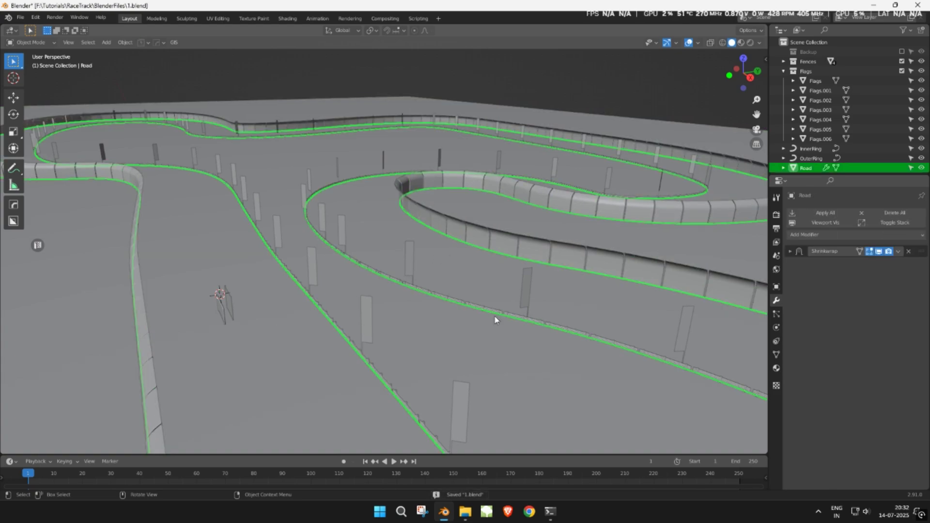
{"action": "left_click", "coordinate": [777, 367]}
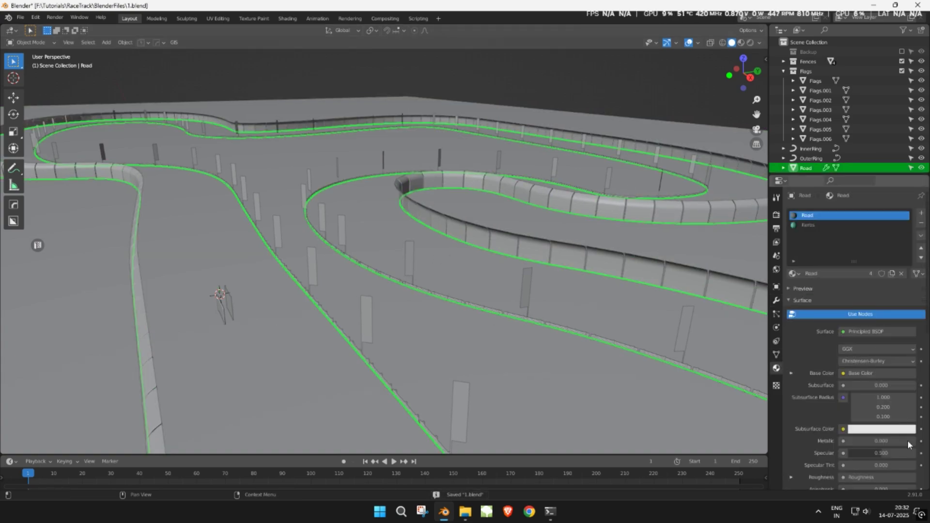
{"action": "scroll", "coordinate": [909, 445], "scroll_direction": "down", "scroll_amount": 15}
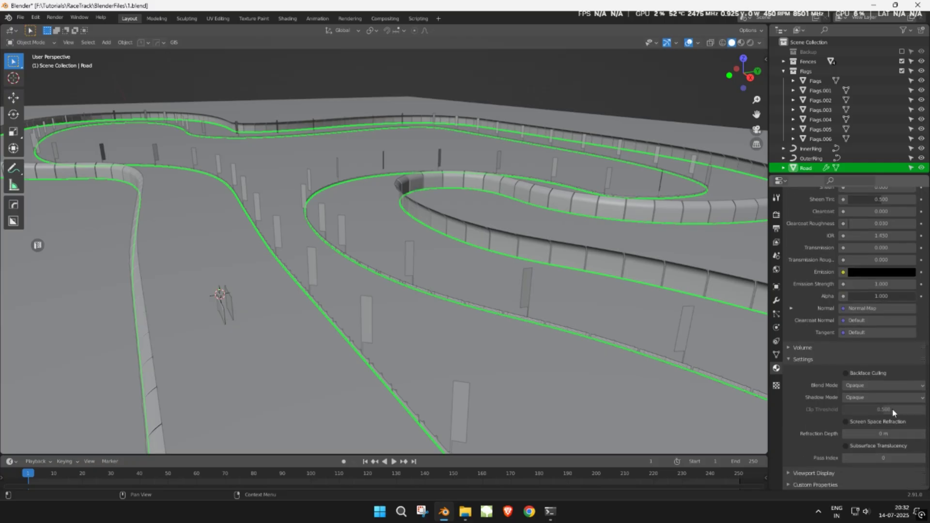
{"action": "left_click", "coordinate": [833, 475]}
{"action": "scroll", "coordinate": [854, 440], "scroll_direction": "down", "scroll_amount": 2}
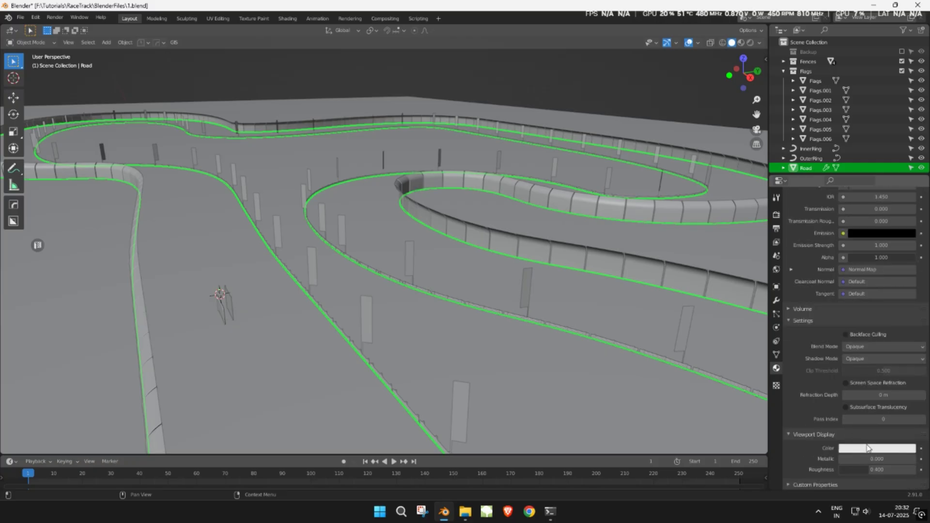
{"action": "left_click", "coordinate": [867, 451]}
{"action": "left_click_drag", "start_coordinate": [909, 344], "coordinate": [908, 369]}
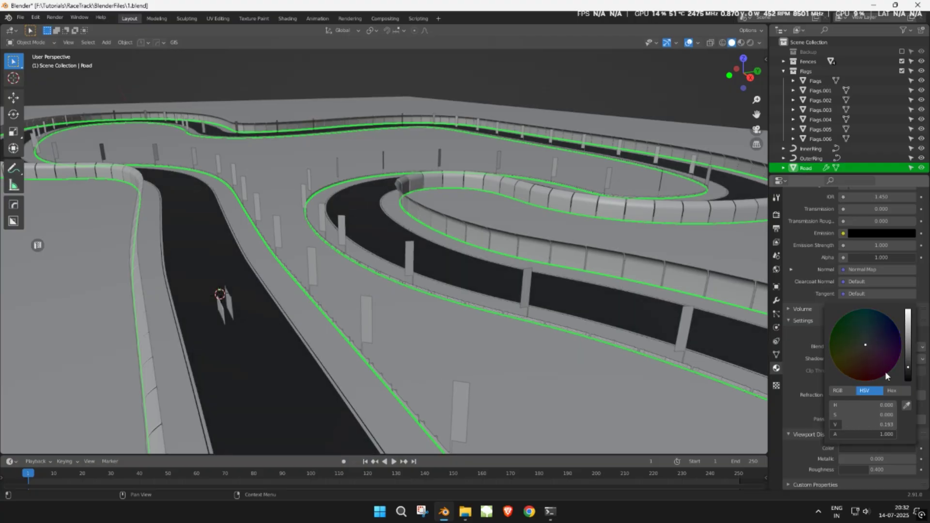
Set the road's kerb material viewport display color to dark green.
{"action": "scroll", "coordinate": [871, 255], "scroll_direction": "up", "scroll_amount": 12}
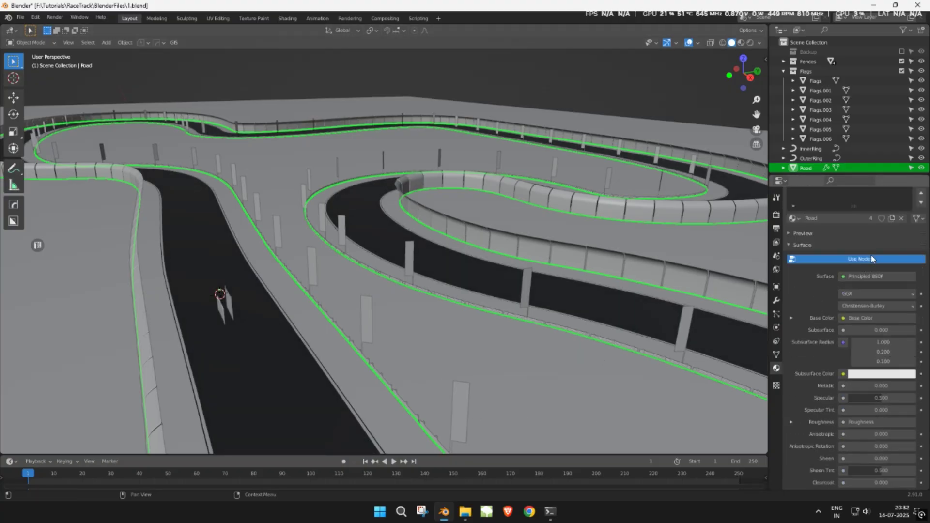
{"action": "scroll", "coordinate": [871, 254], "scroll_direction": "up", "scroll_amount": 2}
{"action": "scroll", "coordinate": [898, 378], "scroll_direction": "down", "scroll_amount": 15}
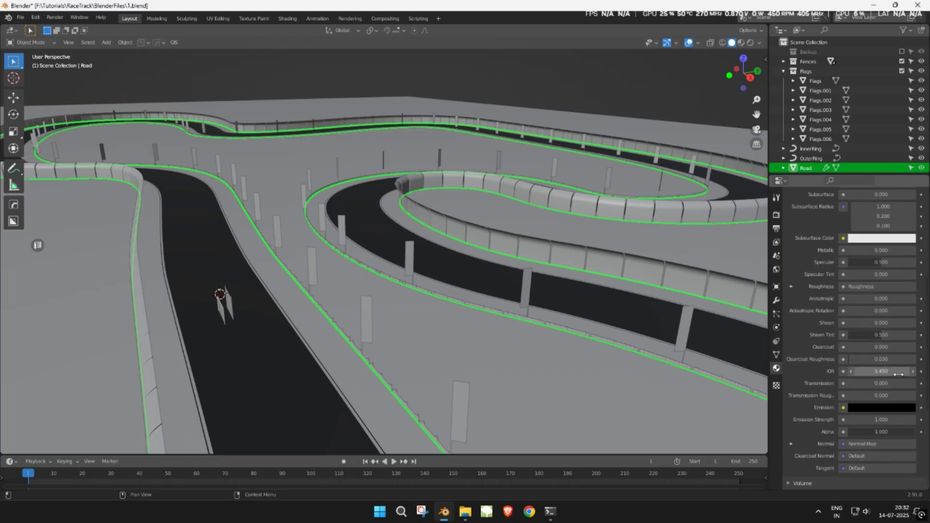
{"action": "scroll", "coordinate": [885, 465], "scroll_direction": "down", "scroll_amount": 3}
{"action": "left_click", "coordinate": [880, 449]}
{"action": "mouse_move", "coordinate": [862, 342]}
{"action": "left_mouse_down"}
{"action": "mouse_move", "coordinate": [851, 333]}
{"action": "mouse_move", "coordinate": [863, 328]}
{"action": "left_mouse_up"}
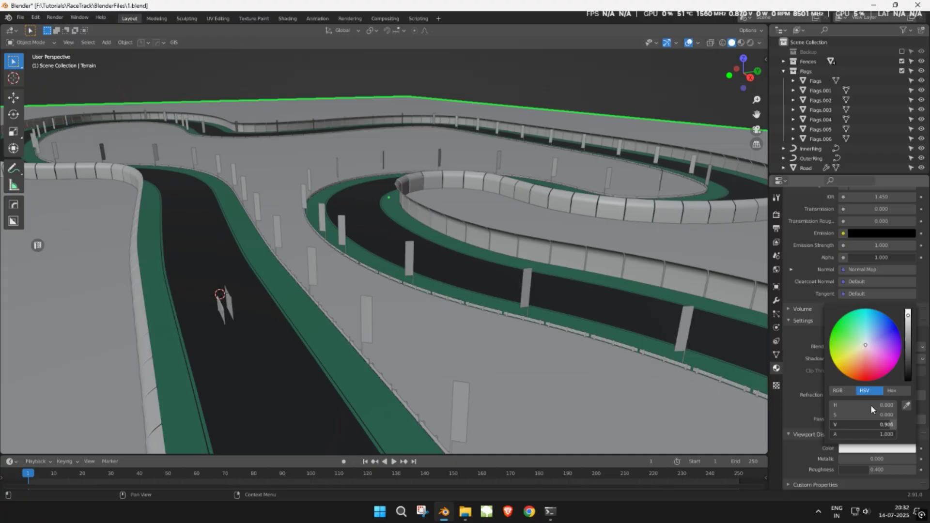
Set the Terrain material's viewport display color to grass green and the flag material's to red.
{"action": "mouse_move", "coordinate": [856, 337]}
{"action": "left_mouse_down"}
{"action": "mouse_move", "coordinate": [844, 346]}
{"action": "mouse_move", "coordinate": [865, 378]}
{"action": "mouse_move", "coordinate": [860, 354]}
{"action": "left_mouse_up"}
{"action": "left_click", "coordinate": [527, 287]}
{"action": "left_click", "coordinate": [867, 449]}
Set the fence material's viewport display color to light brown and save the file.
{"action": "left_click", "coordinate": [727, 289]}
{"action": "left_click", "coordinate": [858, 449]}
{"action": "left_click_drag", "start_coordinate": [908, 318], "coordinate": [909, 338]}
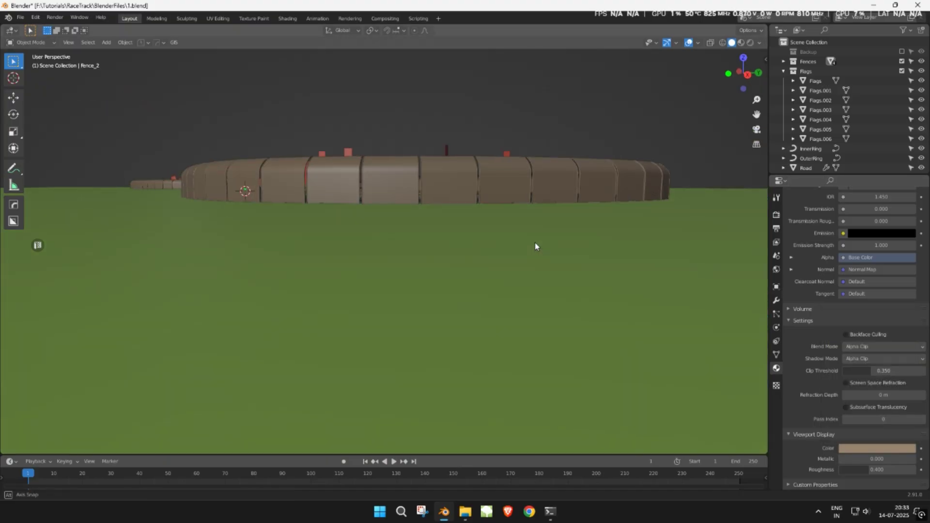
{"action": "key", "text": "ctrl+s"}
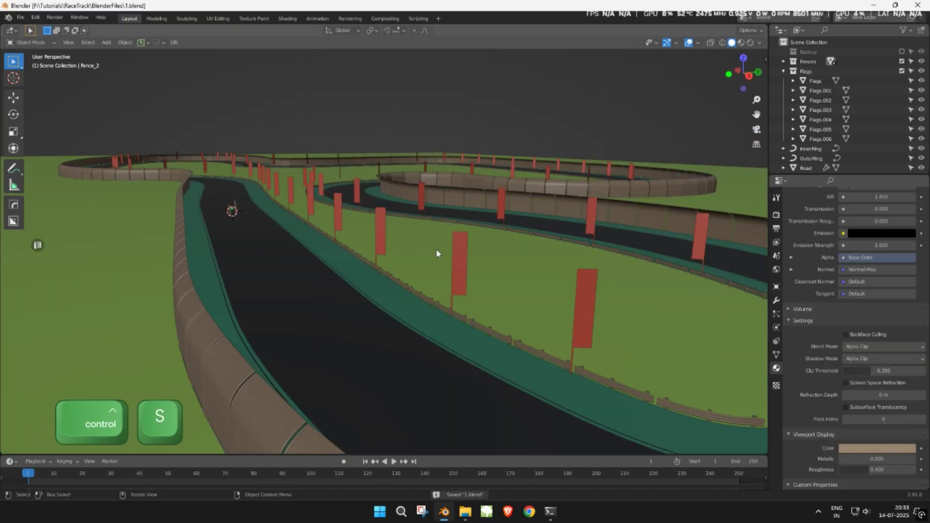
{"action": "middle_click_drag", "start_coordinate": [442, 253], "coordinate": [470, 228], "text": "ctrl"}
{"action": "key", "text": "ctrl+s"}
{"action": "scroll", "coordinate": [470, 230], "scroll_direction": "down", "scroll_amount": 6}
{"action": "key", "text": "ctrl+s"}
Collapse the Flags collection and create a new collection named Road.
{"action": "left_click", "coordinate": [785, 72]}
{"action": "right_click", "coordinate": [813, 134]}
{"action": "left_click", "coordinate": [813, 134]}
{"action": "type", "text": "Road"}
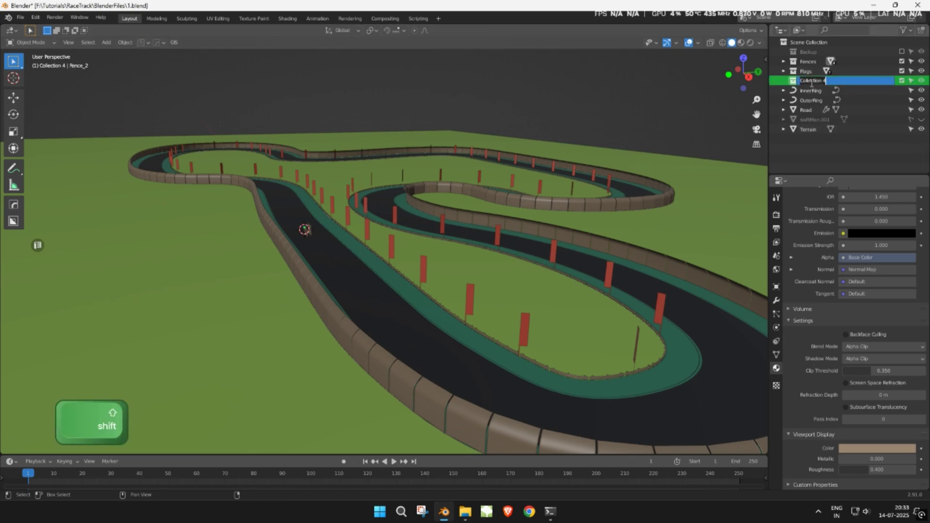
{"action": "key", "text": "Return"}
Move InnerRing, OuterRing, Road, the human figure and Terrain into the Road collection.
{"action": "left_click", "coordinate": [811, 91]}
{"action": "left_click", "coordinate": [809, 100], "text": "shift"}
{"action": "left_click_drag", "start_coordinate": [808, 100], "coordinate": [807, 81]}
{"action": "left_click", "coordinate": [811, 112]}
{"action": "left_click", "coordinate": [810, 129], "text": "shift"}
{"action": "left_click_drag", "start_coordinate": [810, 130], "coordinate": [807, 81]}
{"action": "left_click", "coordinate": [843, 150]}
Unhide the human scale figure in the Road collection and save the file.
{"action": "left_click", "coordinate": [922, 120]}
{"action": "scroll", "coordinate": [574, 131], "scroll_direction": "up", "scroll_amount": 5}
{"action": "key", "text": "ctrl+s"}
{"action": "middle_click_drag", "start_coordinate": [574, 133], "coordinate": [520, 166]}
Expand the Fences collection and select the standalone Fence_1 and Fence_4 objects together.
{"action": "left_click", "coordinate": [784, 62]}
{"action": "left_click", "coordinate": [816, 100]}
{"action": "left_click", "coordinate": [818, 72], "text": "ctrl"}
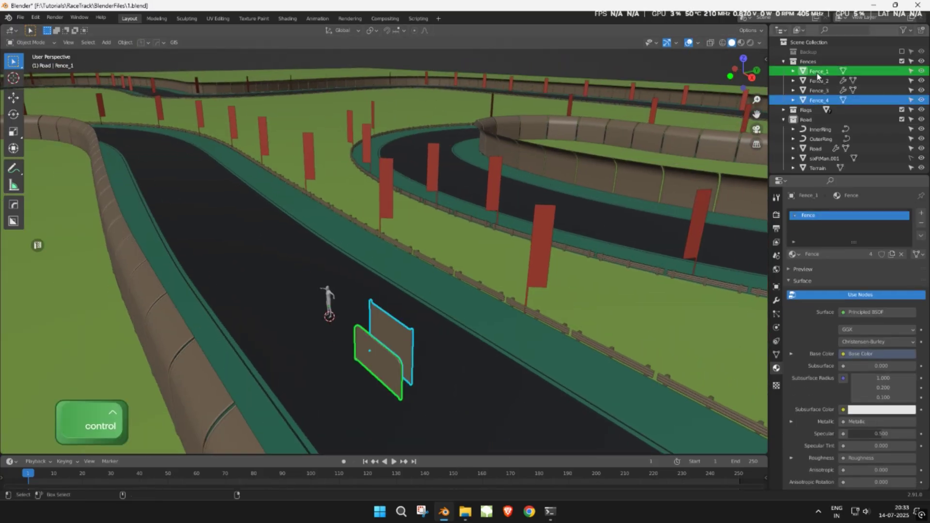